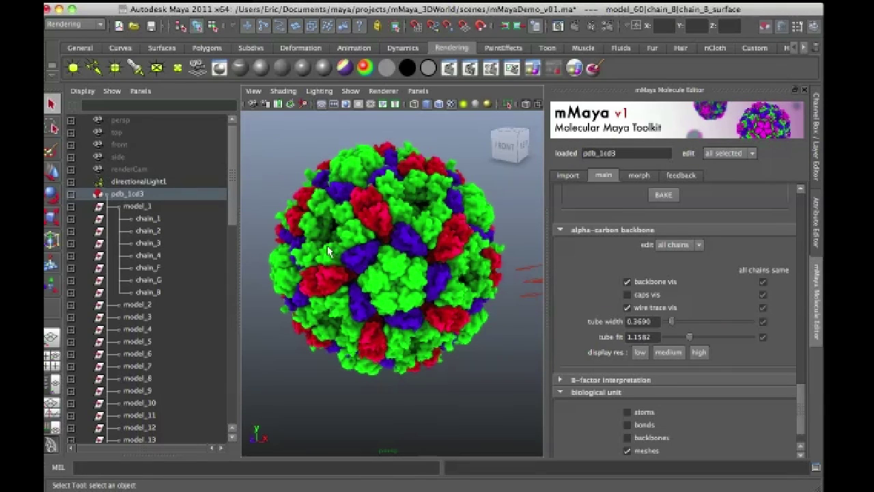
- Tumble the perspective view slightly around the colourful virus capsid
alt+drag(426, 360, 418, 219)
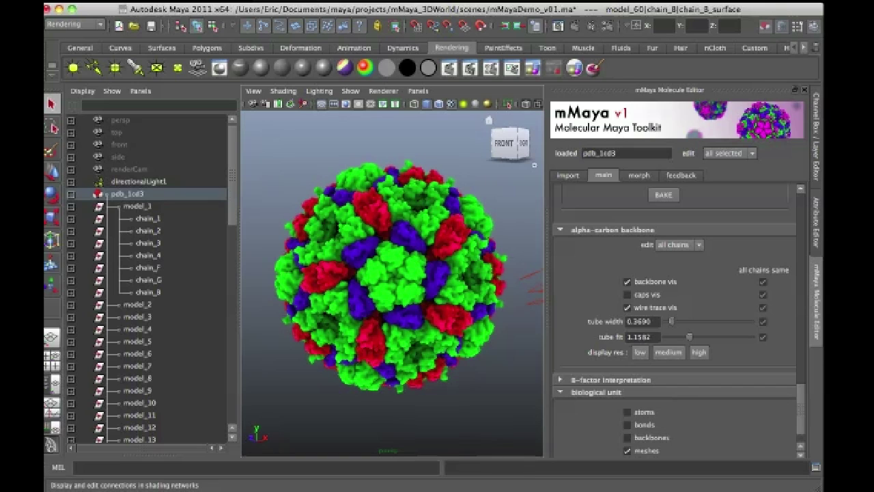
- Open Hypershade, import shader1.ma and shader2.ma from renderData/shaders, and move the window aside
click(482, 26)
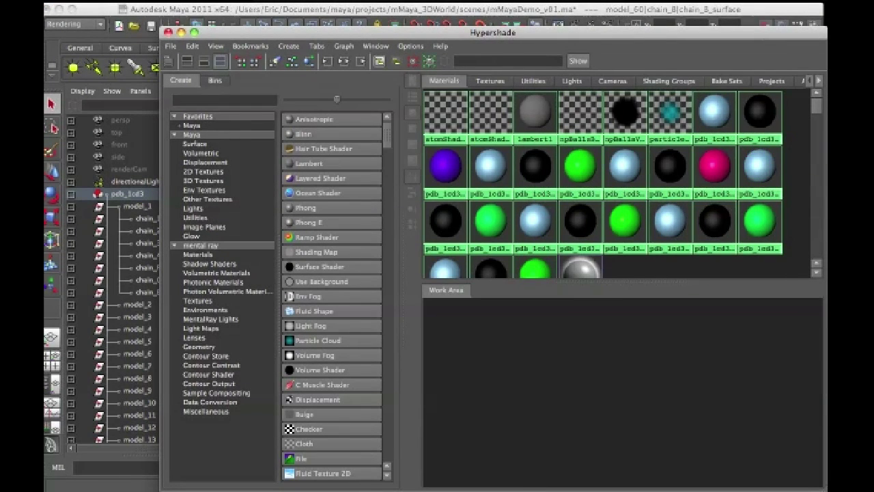
click(168, 46)
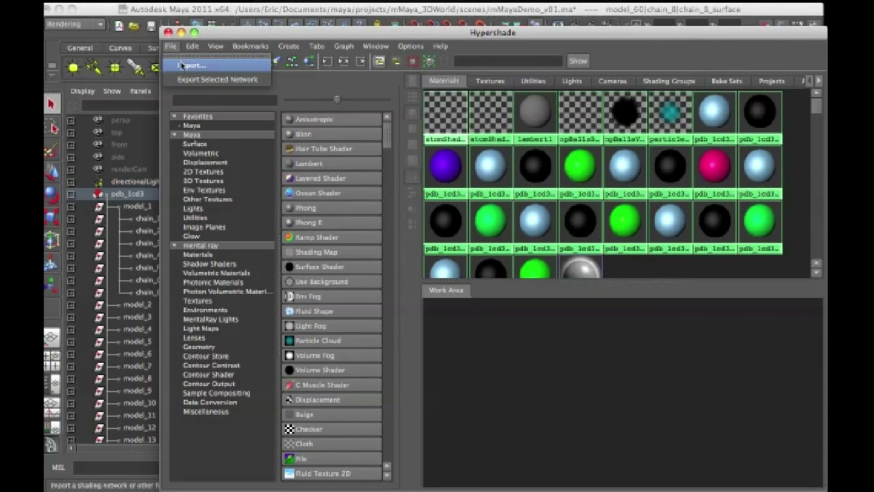
click(187, 65)
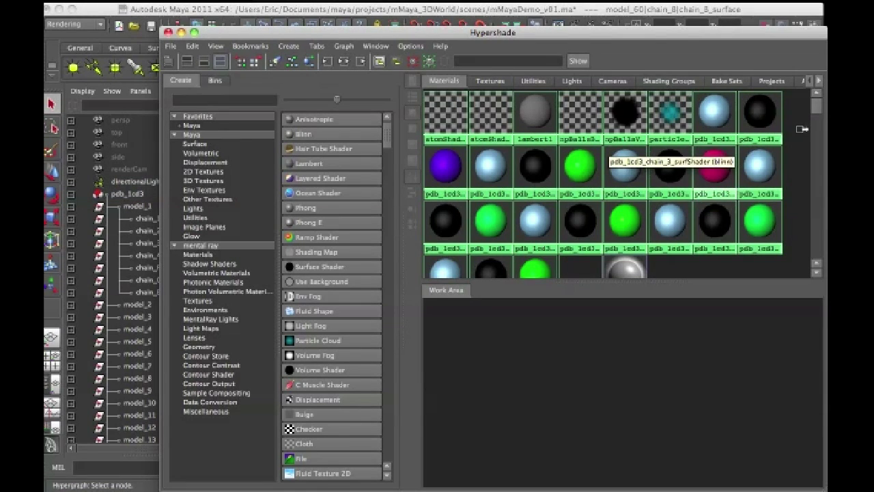
drag(820, 113, 817, 152)
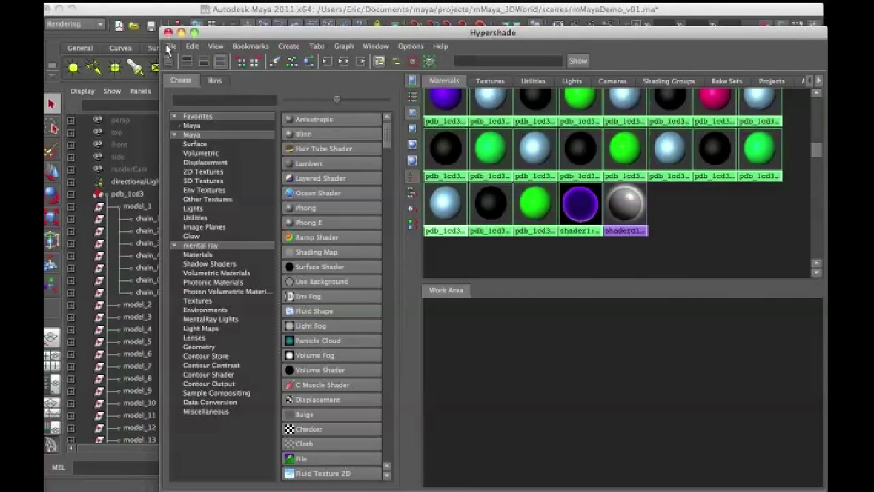
click(170, 47)
click(204, 65)
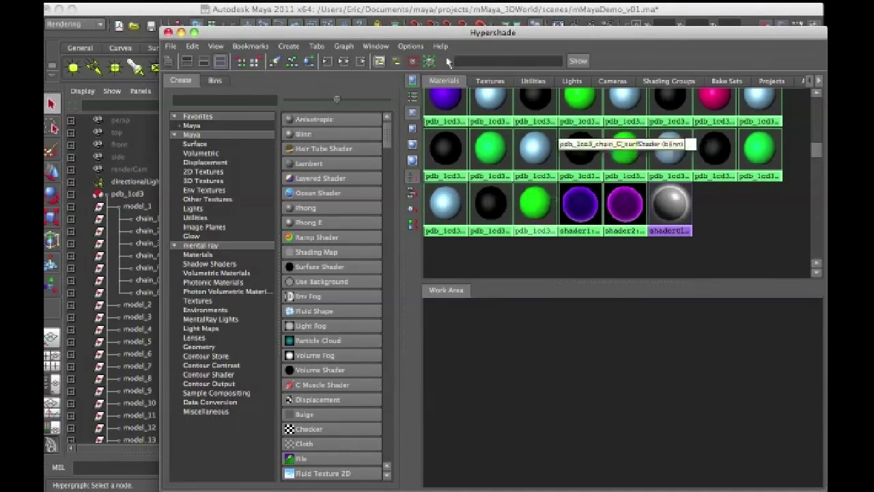
drag(461, 36, 199, 140)
- Turn on the ambient-occlusion CPV display in the mMaya Molecule Editor, keeping Hypershade aside
drag(539, 142, 306, 103)
click(801, 386)
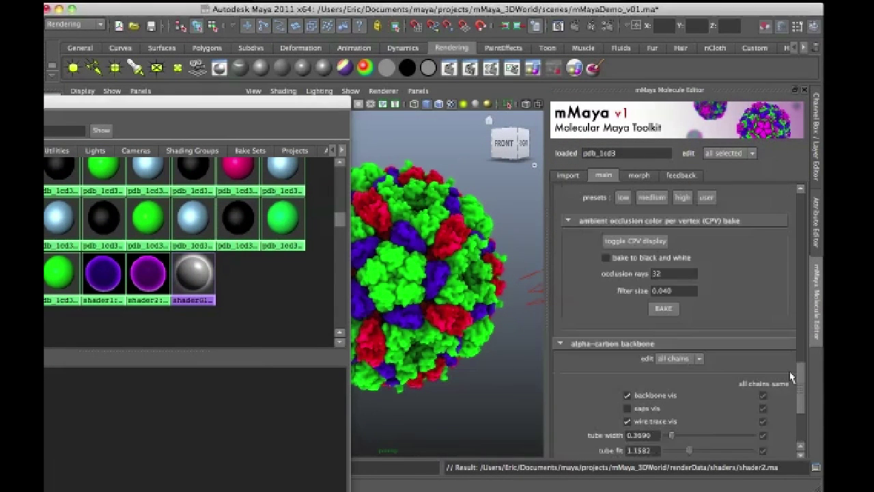
drag(804, 405, 787, 369)
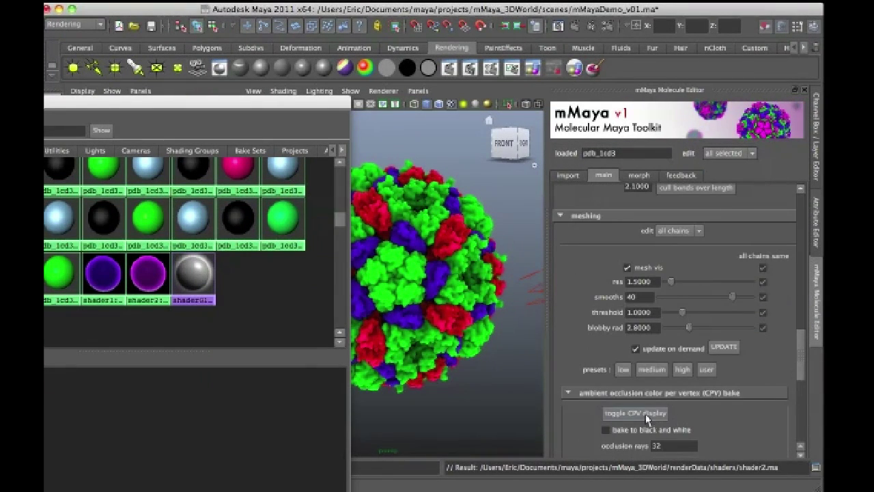
click(635, 413)
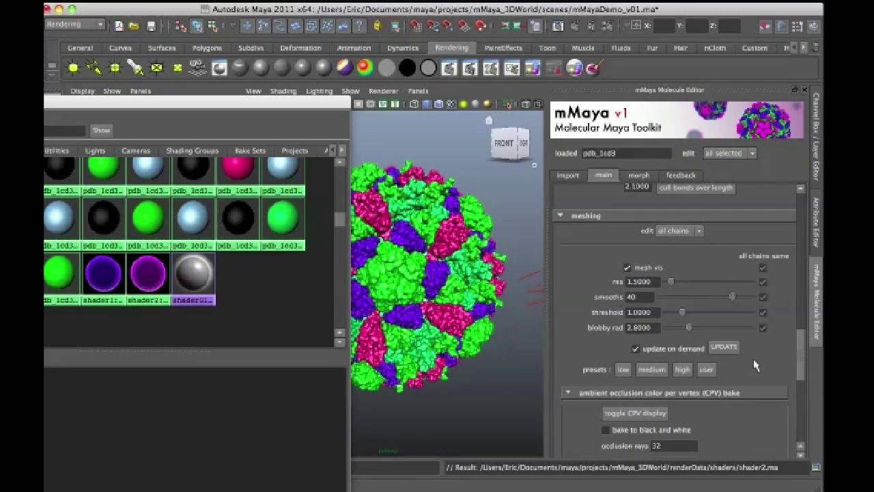
drag(802, 355, 801, 416)
drag(318, 108, 195, 161)
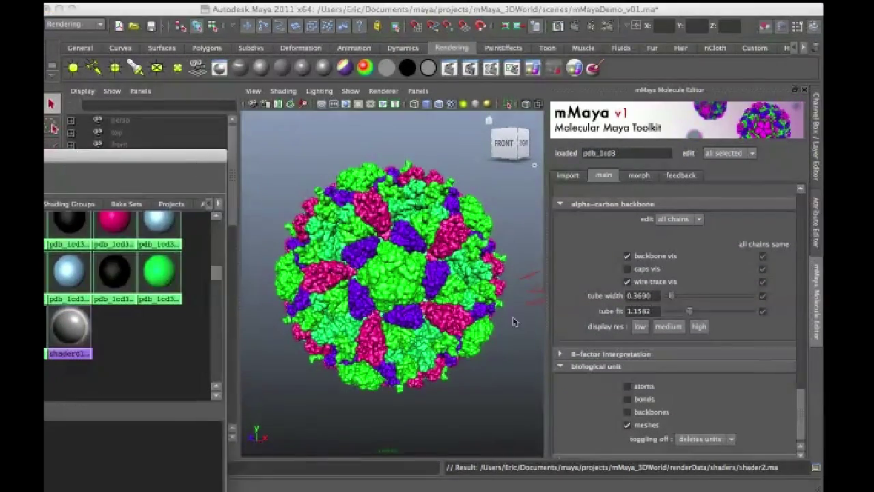
- Uncheck biological-unit meshes to leave a single unit and zoom in on it
click(627, 424)
alt+right_drag(383, 333, 447, 363)
mouse_move(448, 363)
alt+mouse_down()
mouse_move(444, 378)
mouse_move(441, 367)
alt+mouse_up()
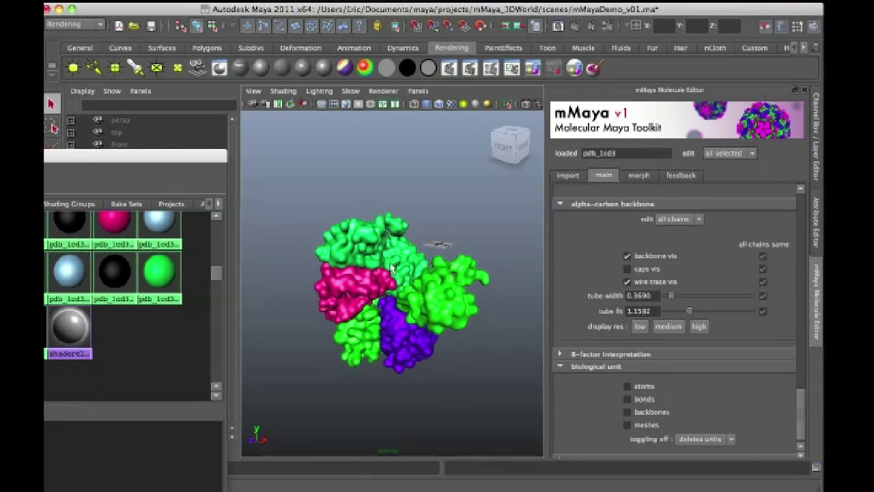
- Assign the shader1 material to the right-hand green chain
click(459, 326)
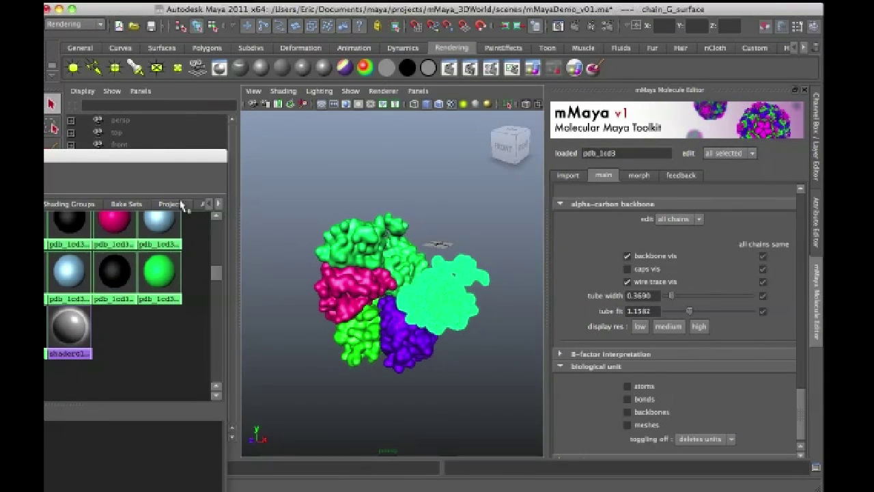
drag(168, 157, 392, 92)
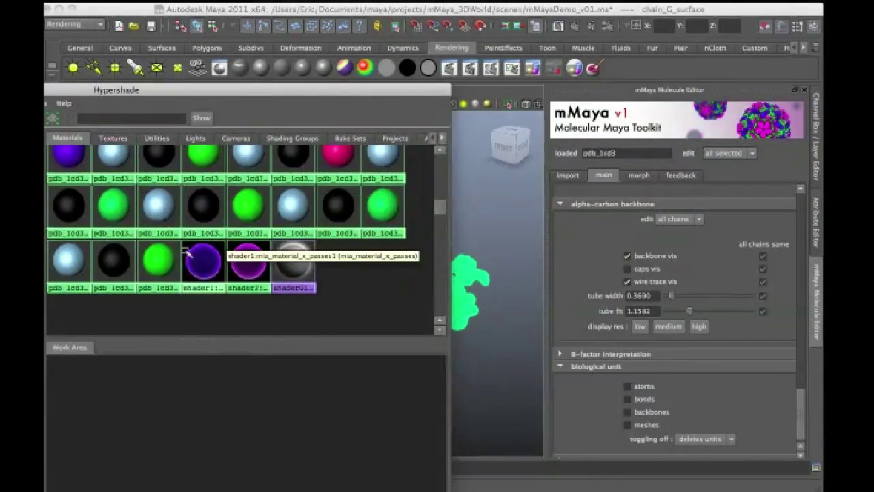
right_click(207, 265)
right_drag(207, 266, 209, 239)
drag(391, 91, 175, 143)
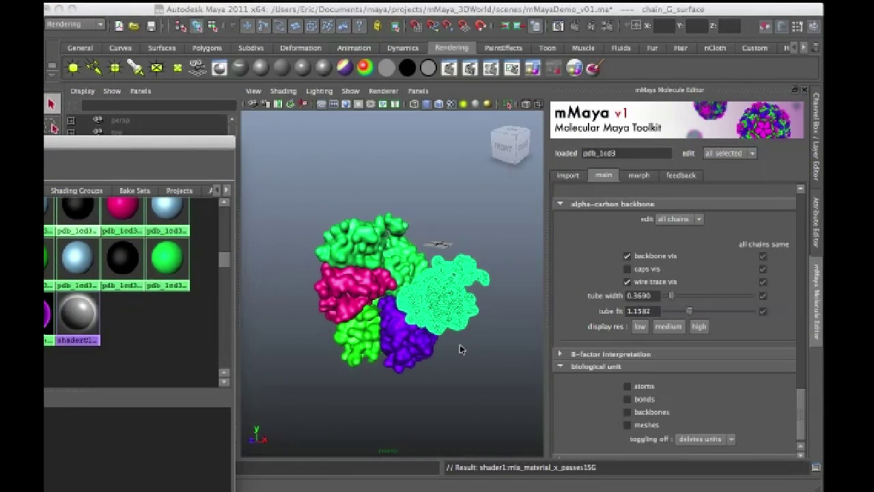
click(451, 350)
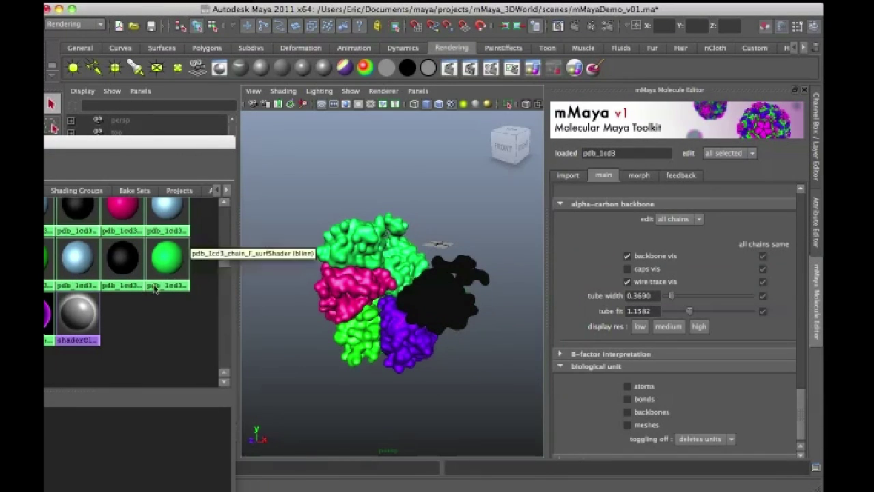
drag(207, 140, 176, 87)
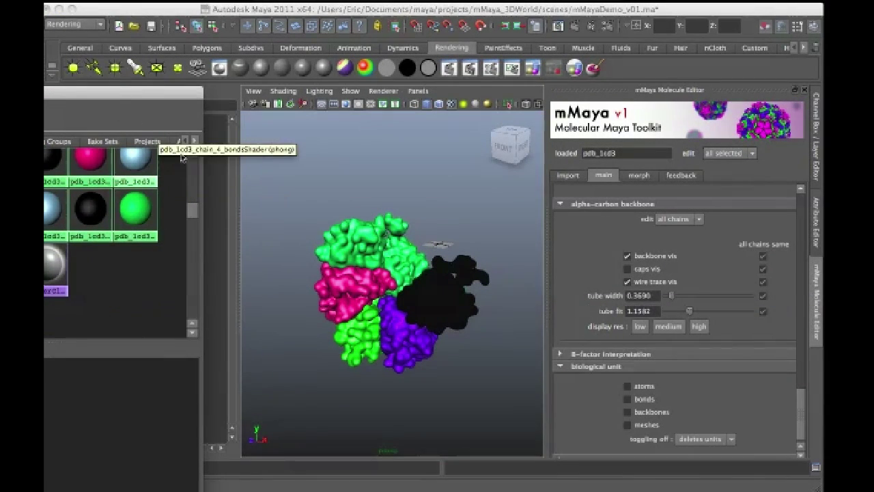
mouse_move(376, 372)
alt+mouse_down()
mouse_move(395, 377)
mouse_move(384, 371)
alt+mouse_up()
- Select the purple and remaining chains and assign them the shader2 material
click(412, 358)
shift+click(363, 357)
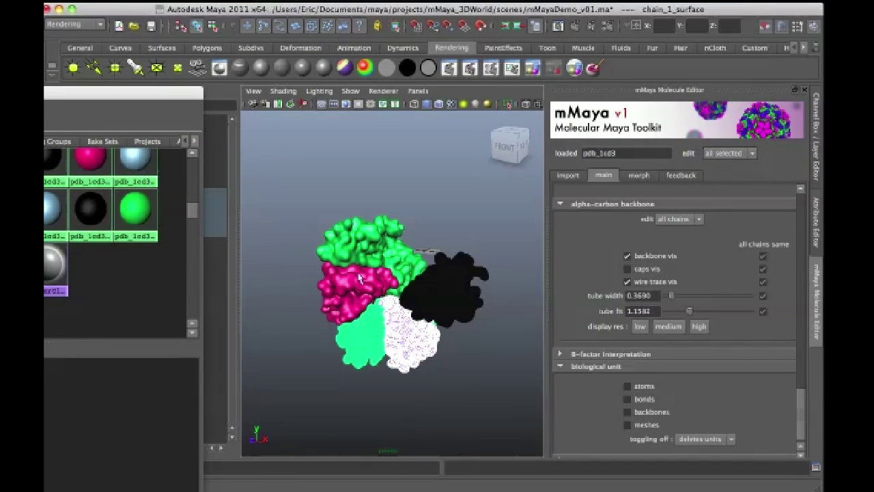
shift+click(357, 276)
shift+click(410, 263)
shift+click(355, 231)
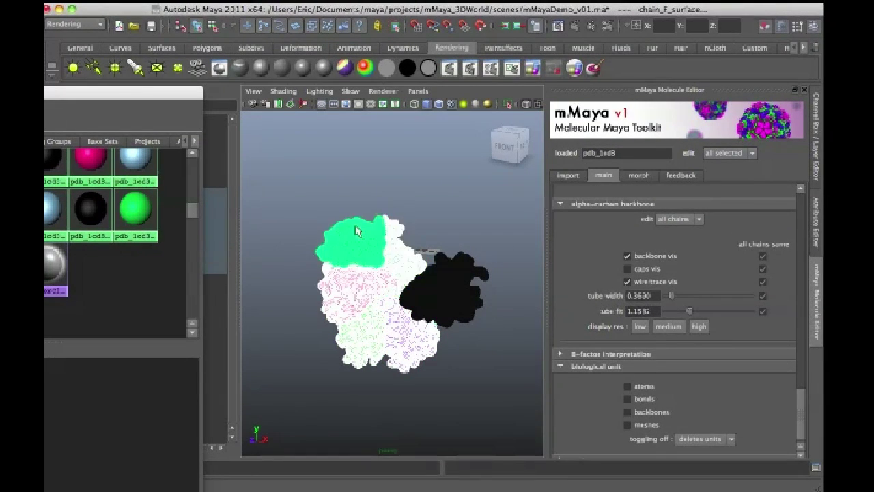
drag(156, 96, 257, 83)
double_click(257, 83)
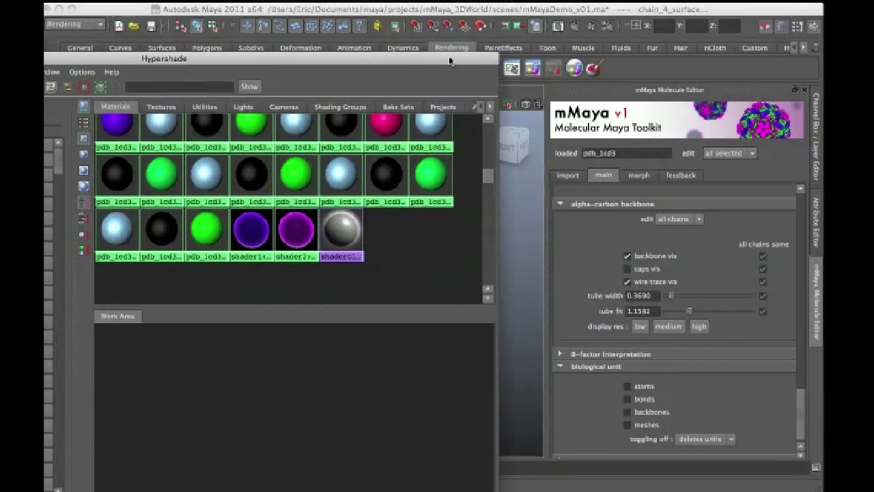
right_click(296, 233)
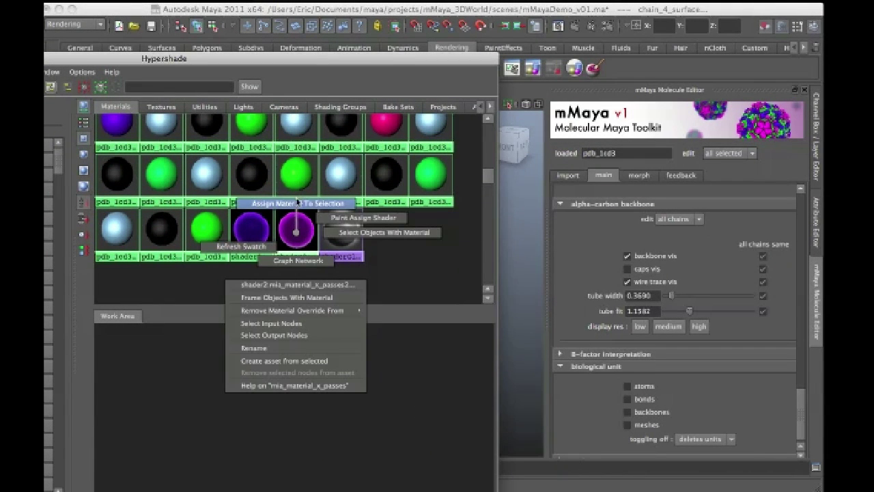
click(298, 204)
drag(392, 59, 282, 434)
- Deselect, show all chains with Use Default Material, and collapse the Hypershade
click(269, 195)
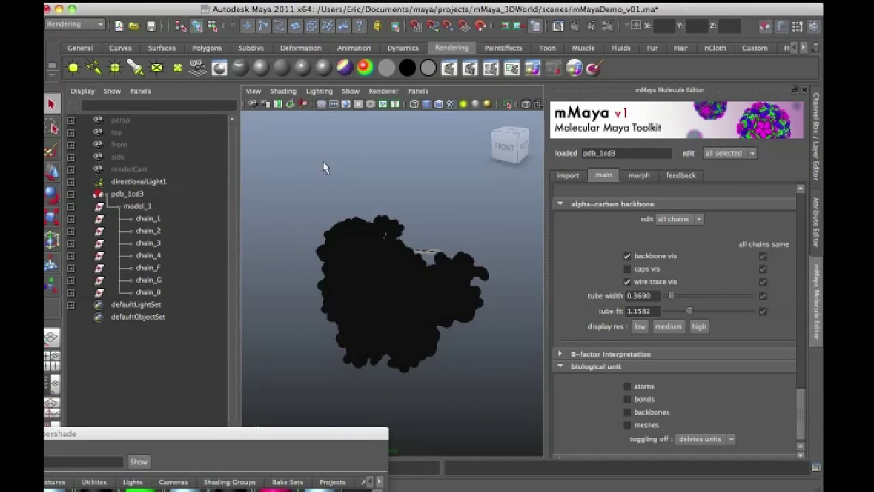
click(284, 92)
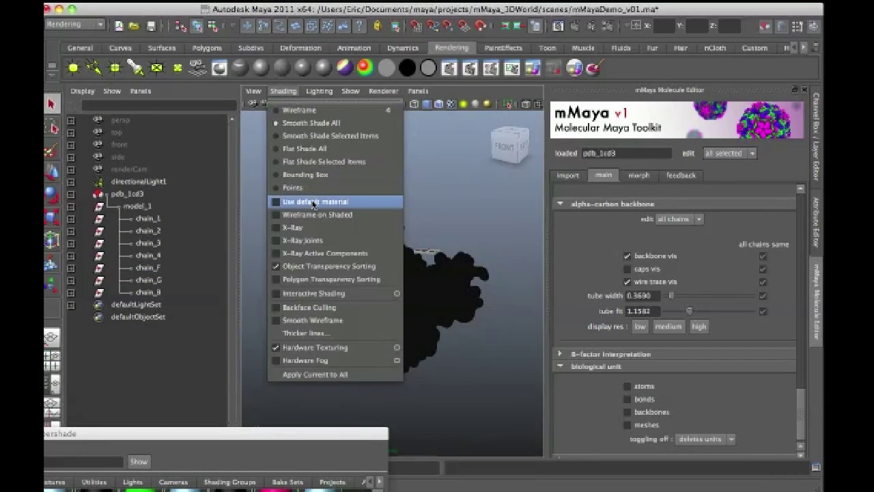
click(314, 203)
mouse_move(298, 236)
alt+mouse_down()
mouse_move(400, 197)
mouse_move(306, 231)
mouse_move(283, 250)
mouse_move(318, 230)
mouse_move(316, 220)
alt+mouse_up()
double_click(361, 435)
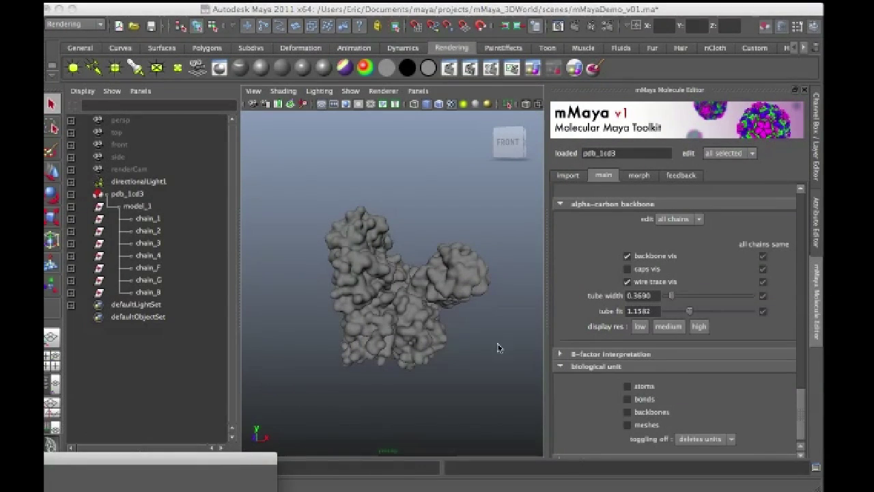
- Switch the perspective panel to look through renderCam
click(802, 428)
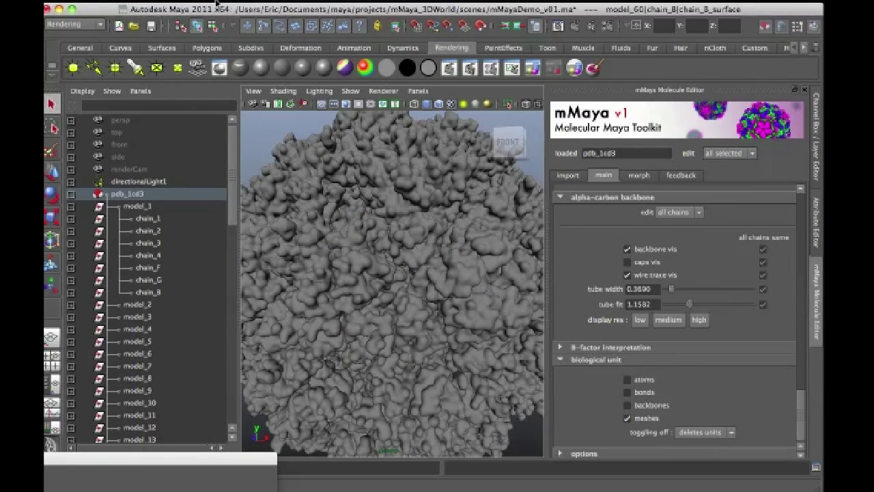
click(416, 92)
mouse_move(430, 104)
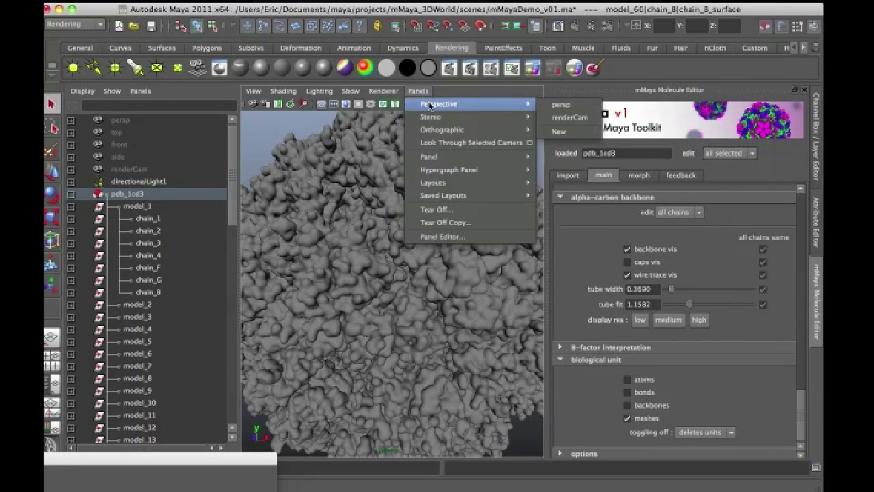
click(579, 117)
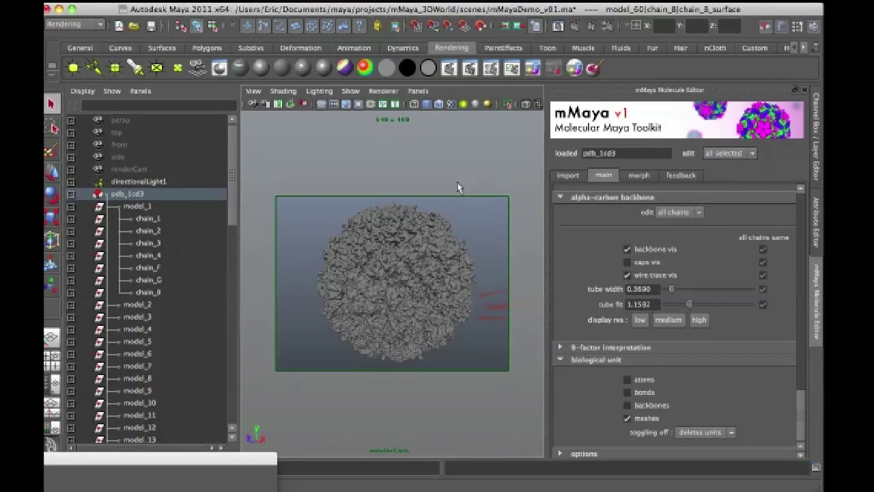
- Render the current frame with mental ray, keep the image, and minimize Render View
click(576, 26)
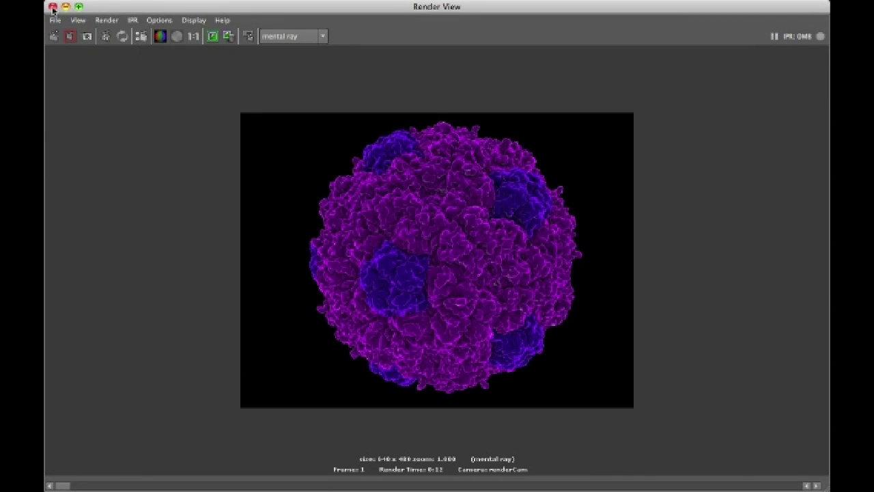
click(213, 35)
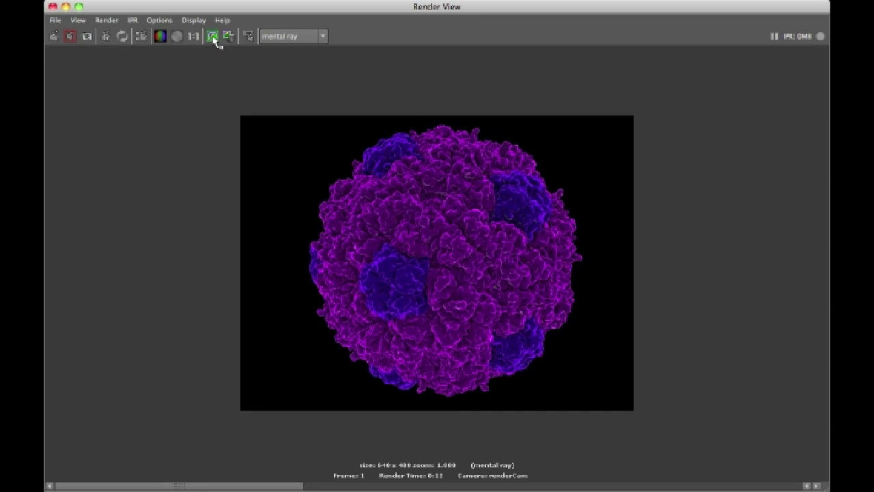
click(66, 7)
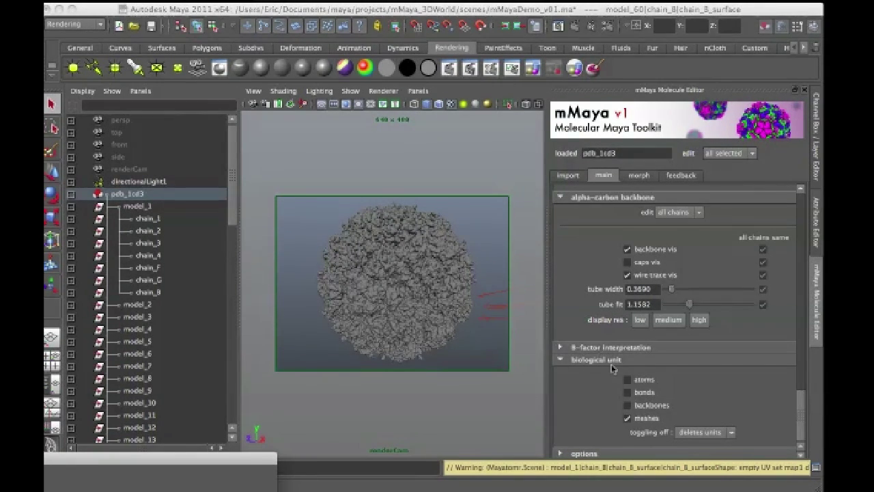
- Set biological-unit toggling to 'deletes units' while switching the meshes off and on
click(627, 418)
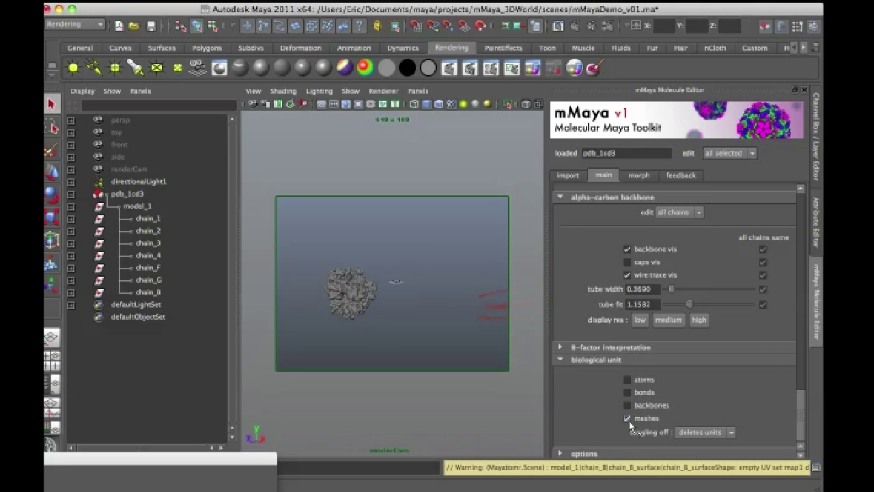
click(698, 432)
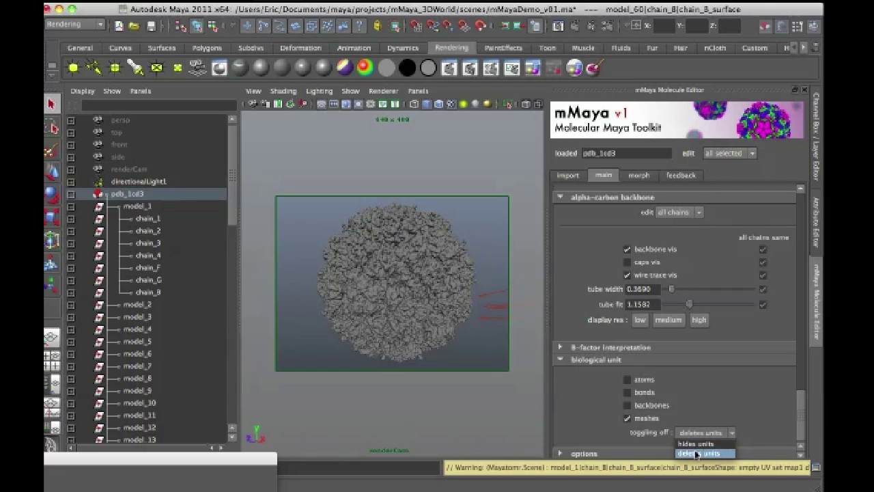
click(697, 453)
click(628, 418)
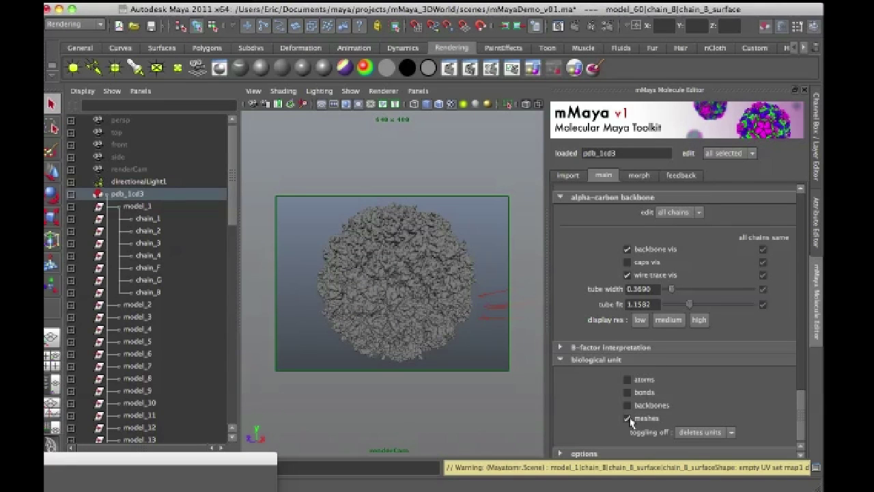
- Bring up the Hypershade from the taskbar and move it down below the scene
click(234, 460)
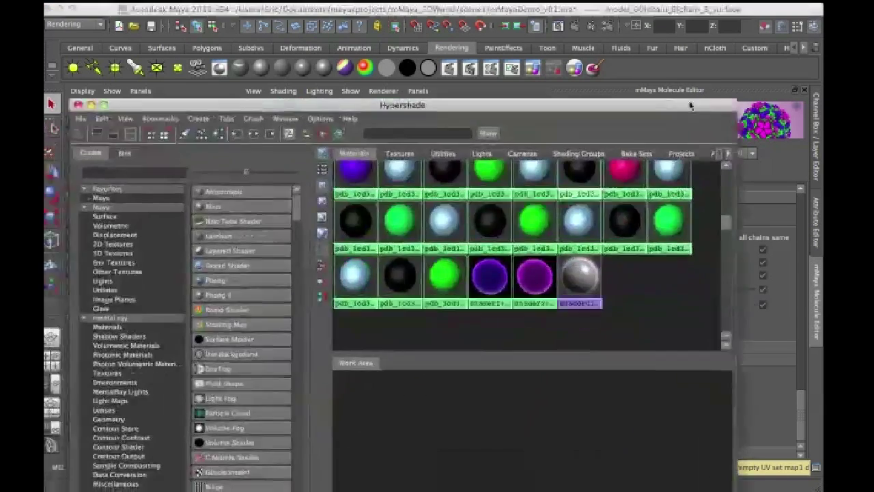
drag(688, 98, 563, 450)
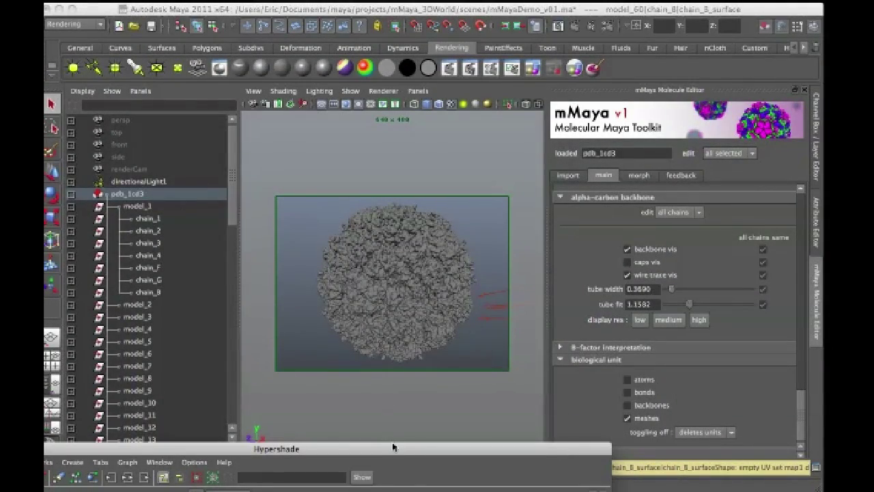
drag(392, 447, 409, 88)
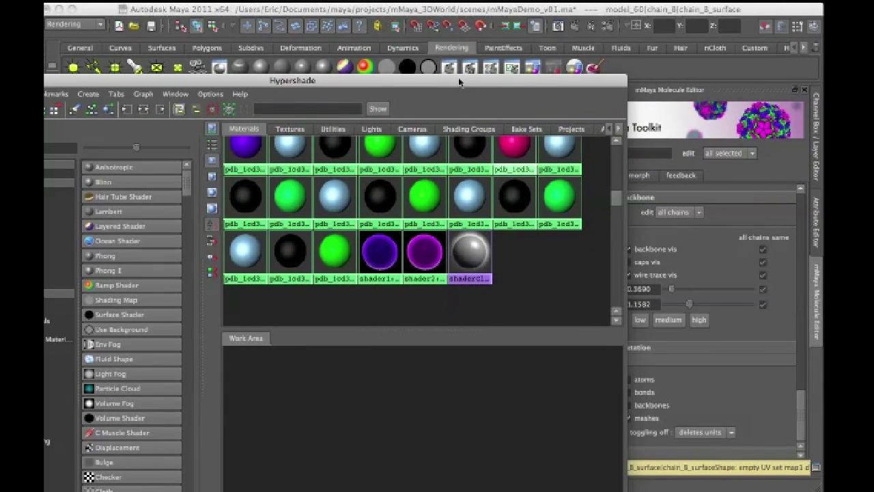
drag(454, 84, 427, 441)
- Expand pdb_1cd3, model_1 and chain_1 in the Outliner, then collapse pdb_1cd3
drag(803, 432, 786, 234)
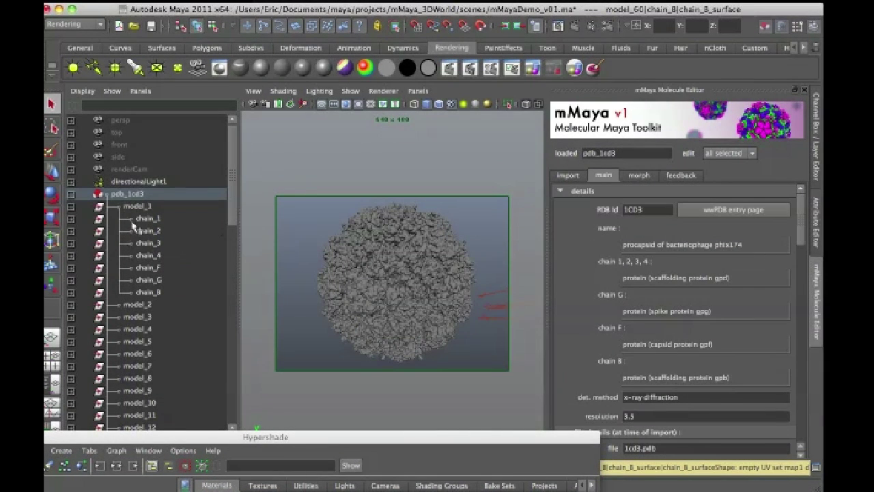
click(77, 195)
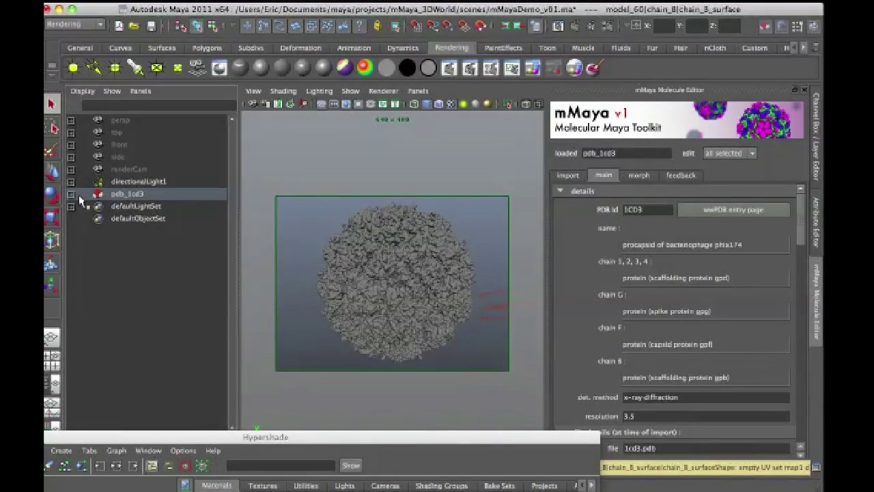
click(74, 195)
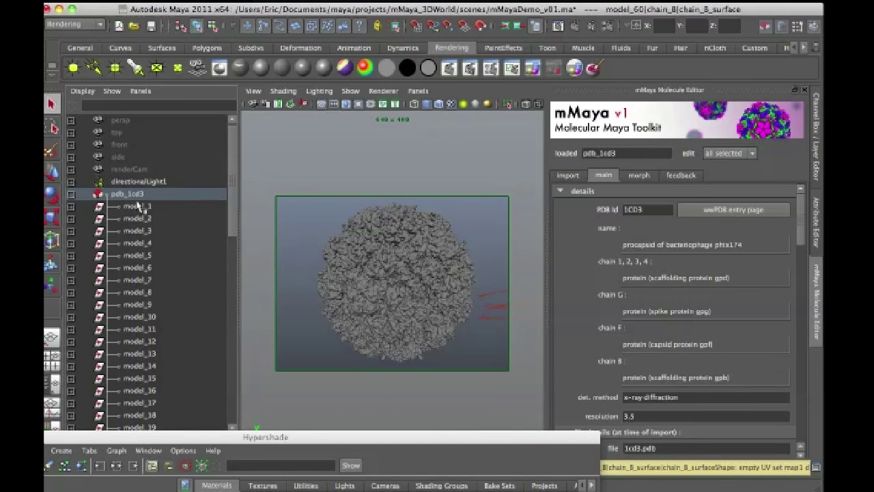
click(74, 210)
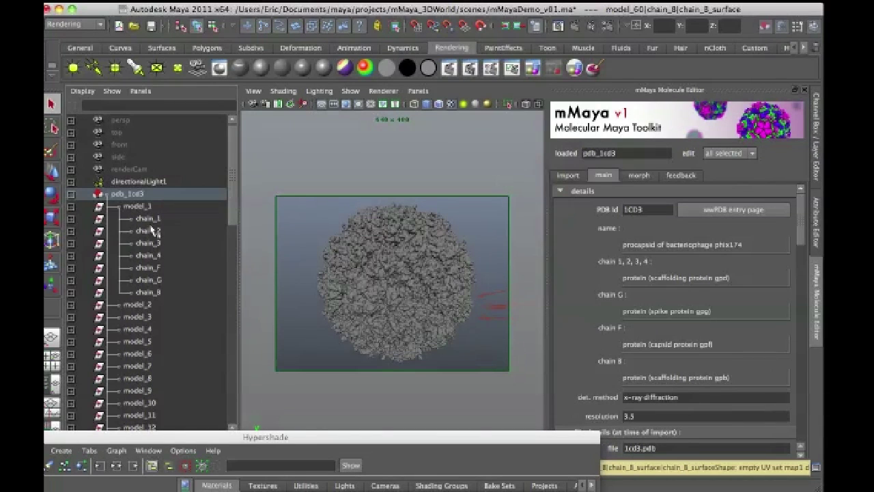
click(76, 220)
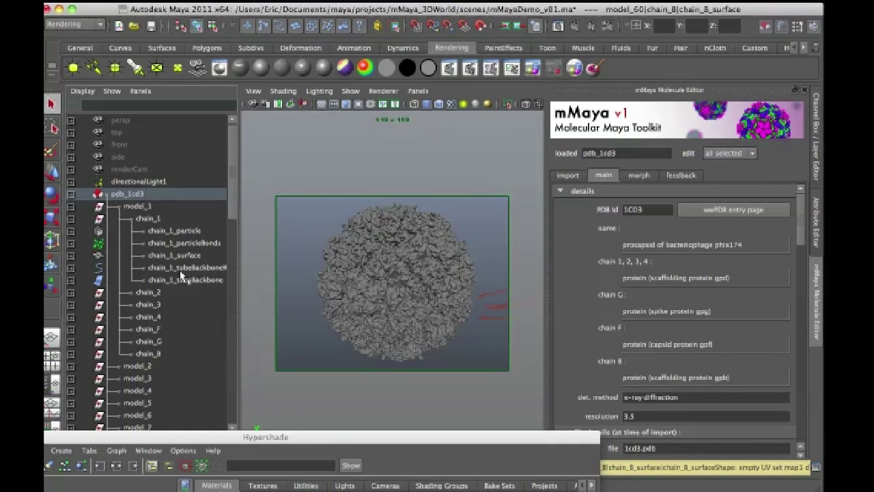
click(73, 195)
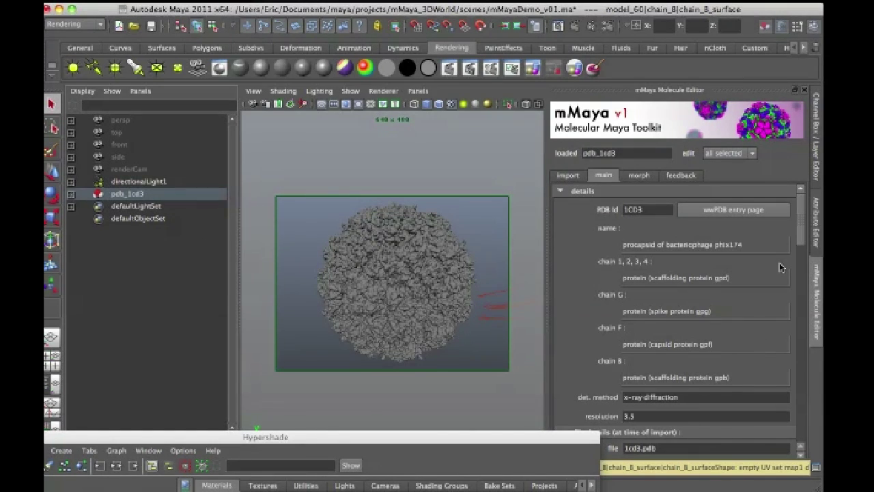
drag(802, 234, 801, 281)
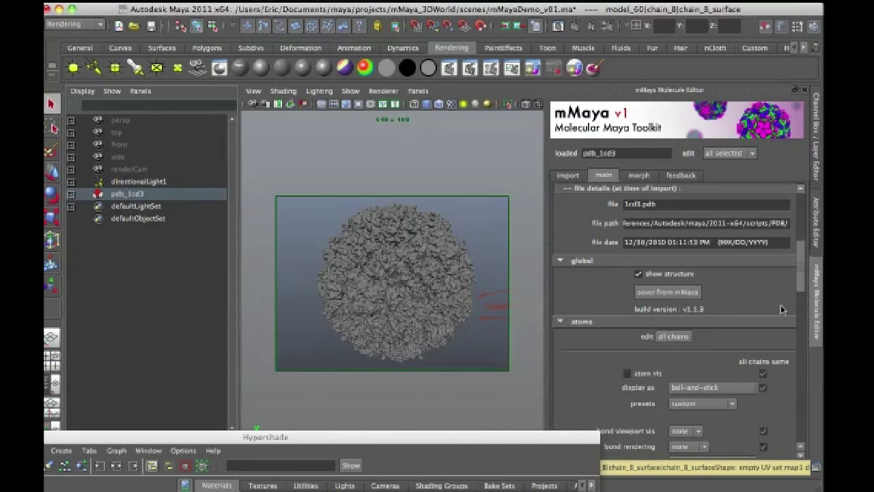
- Scroll the mMaya main tab down to the file details and global sections
drag(802, 291, 801, 285)
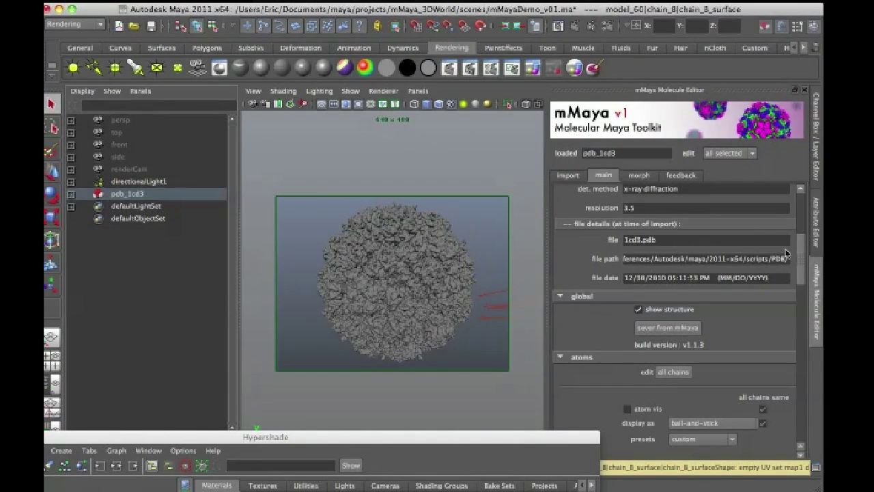
scroll(802, 254, down, 1)
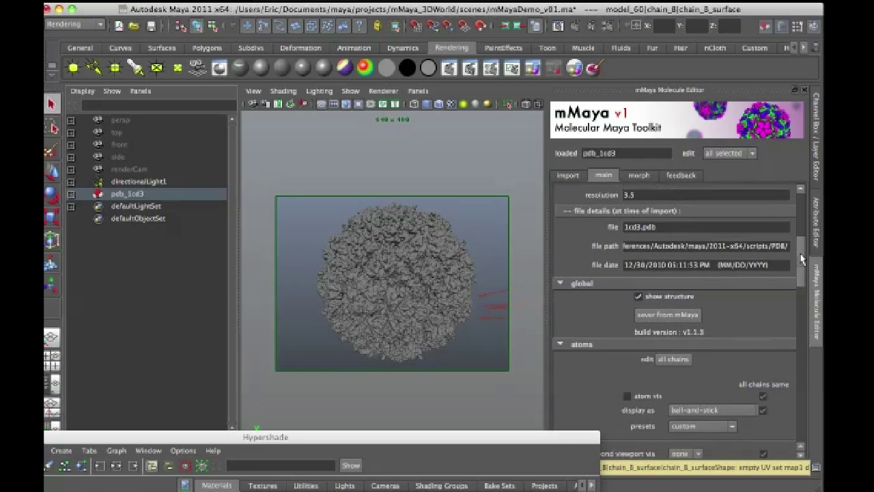
click(666, 316)
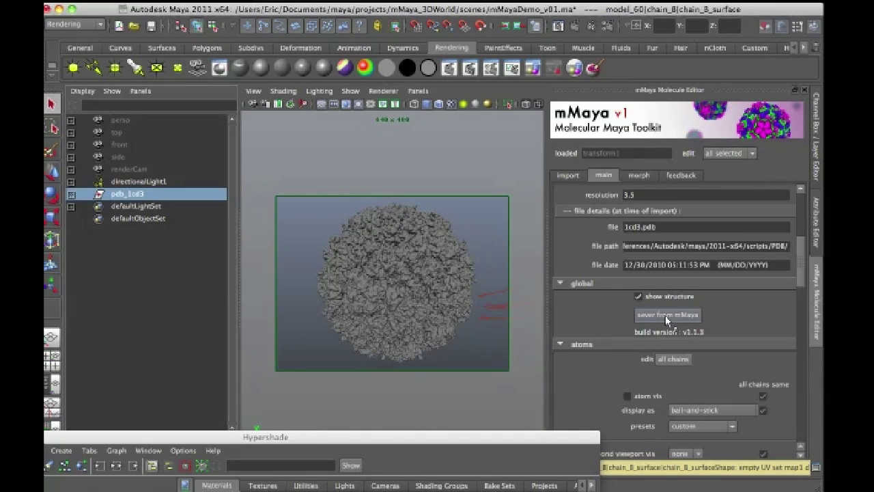
click(71, 195)
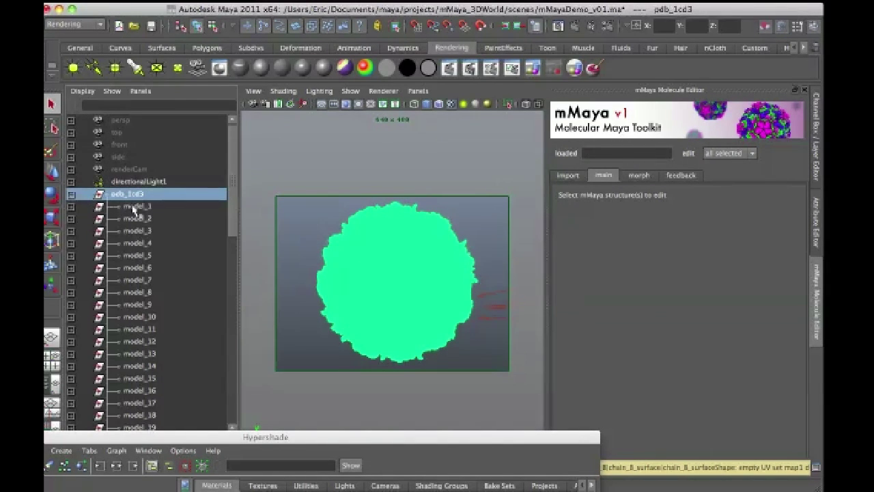
click(70, 206)
click(79, 208)
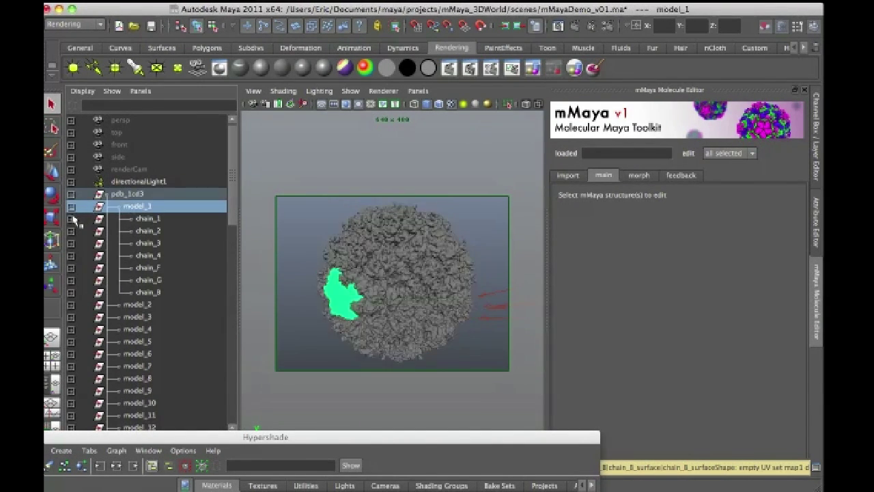
click(71, 220)
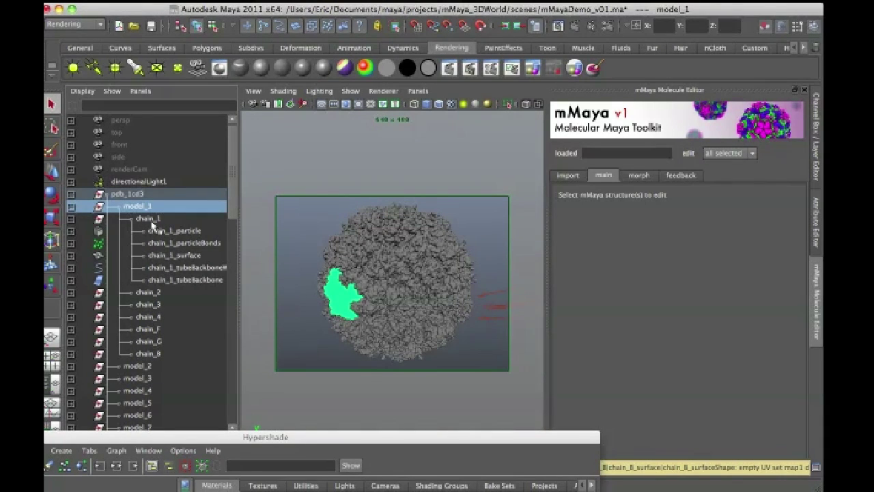
click(71, 207)
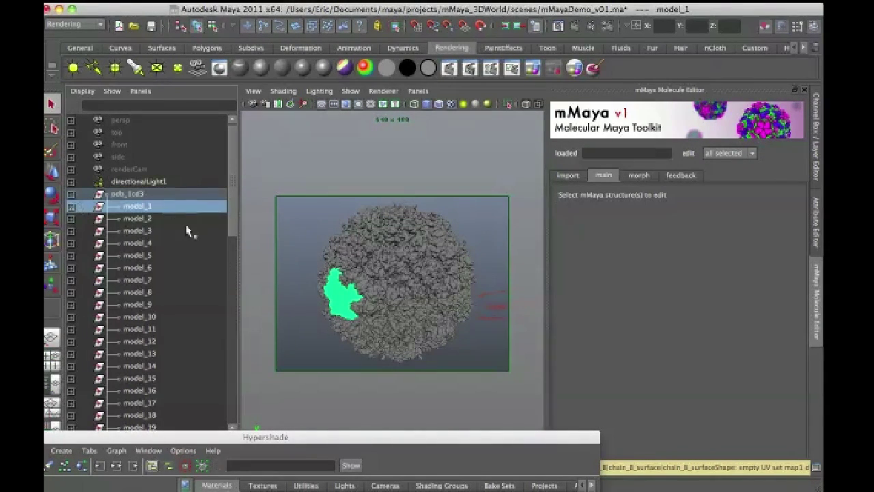
click(72, 256)
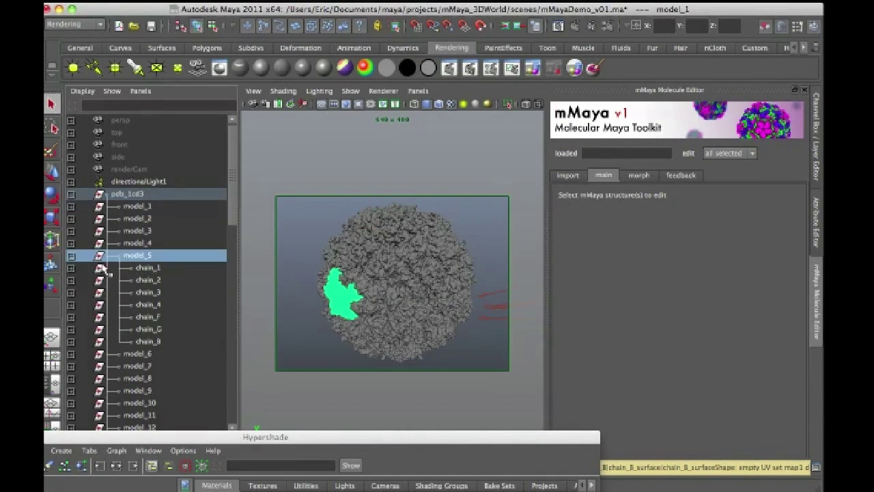
click(144, 256)
click(156, 268)
click(72, 268)
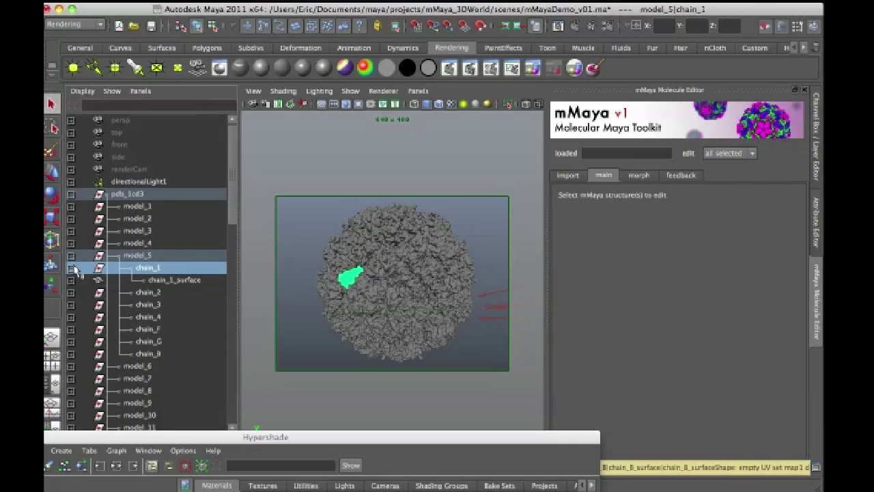
click(183, 280)
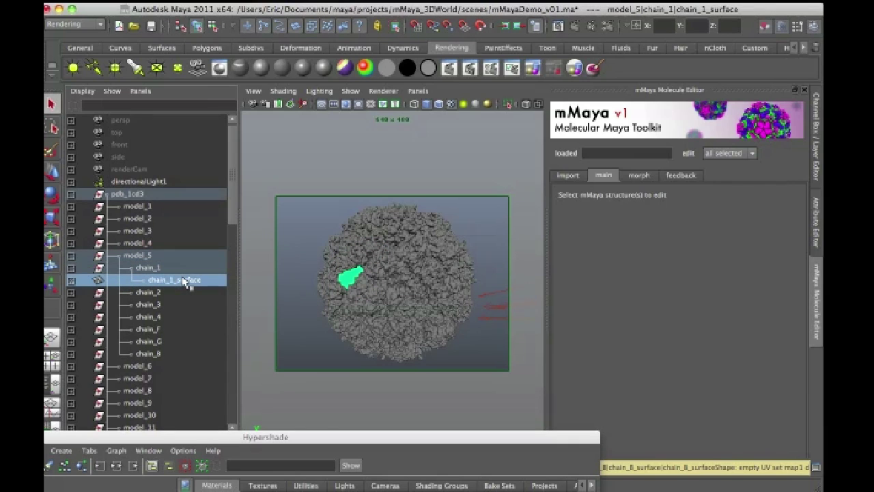
click(72, 256)
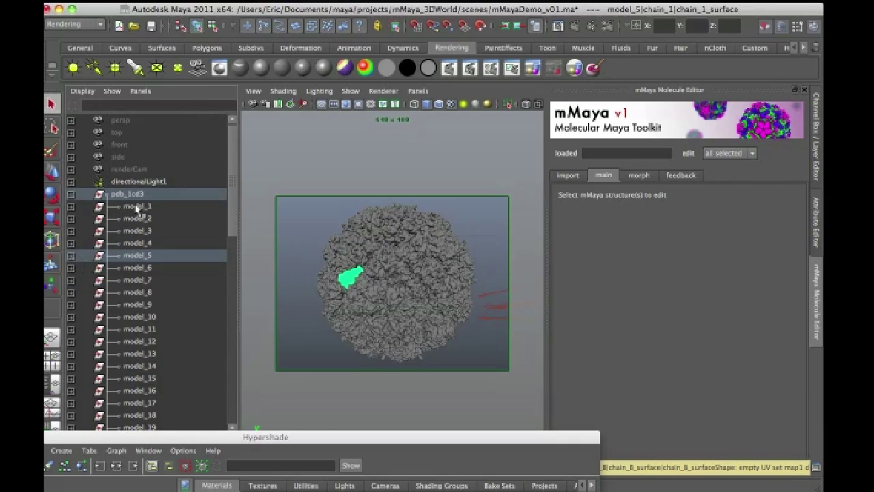
click(71, 194)
click(137, 195)
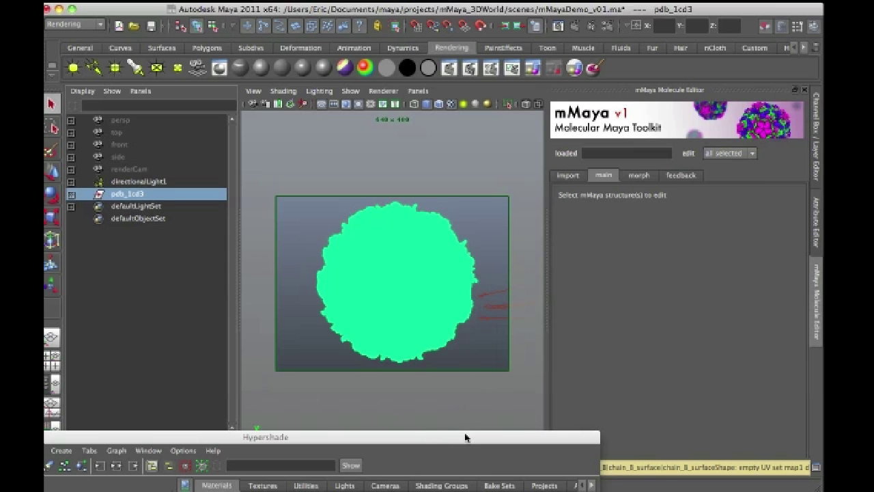
- Enlarge the Hypershade and expand pdb_1cd3 down to model_9's chain_1_surface in the Outliner
drag(465, 437, 436, 361)
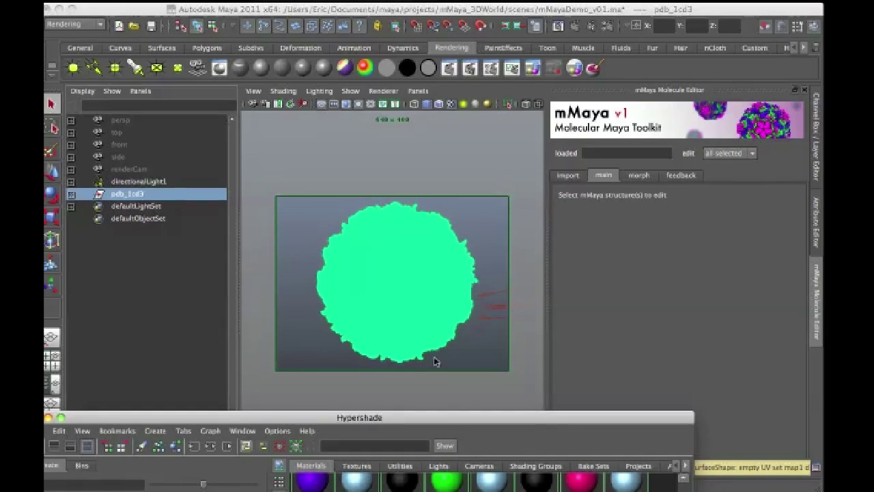
click(126, 197)
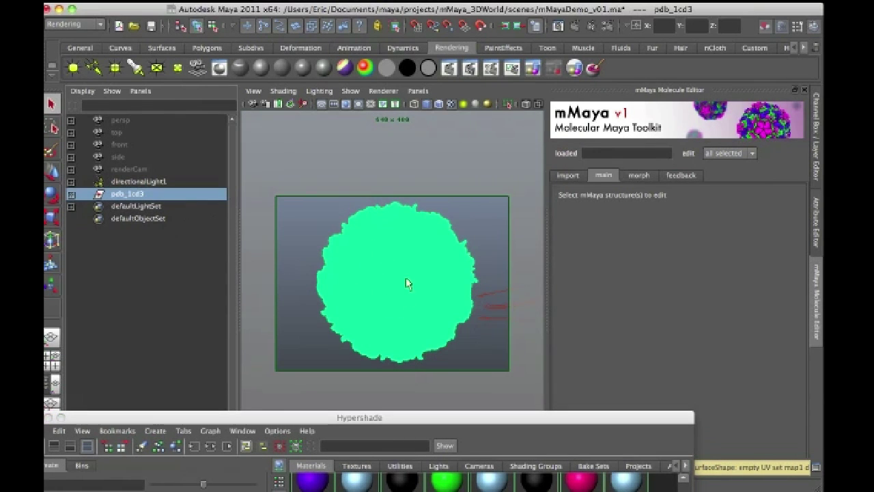
click(71, 194)
click(71, 305)
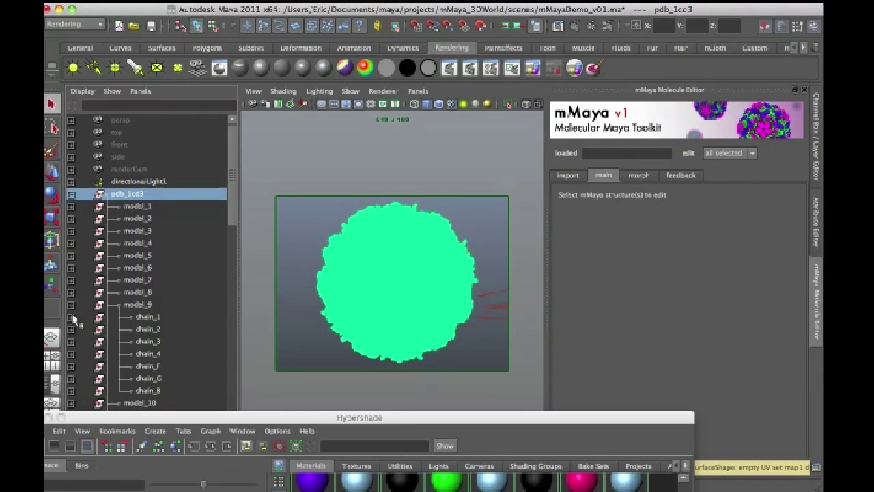
click(71, 317)
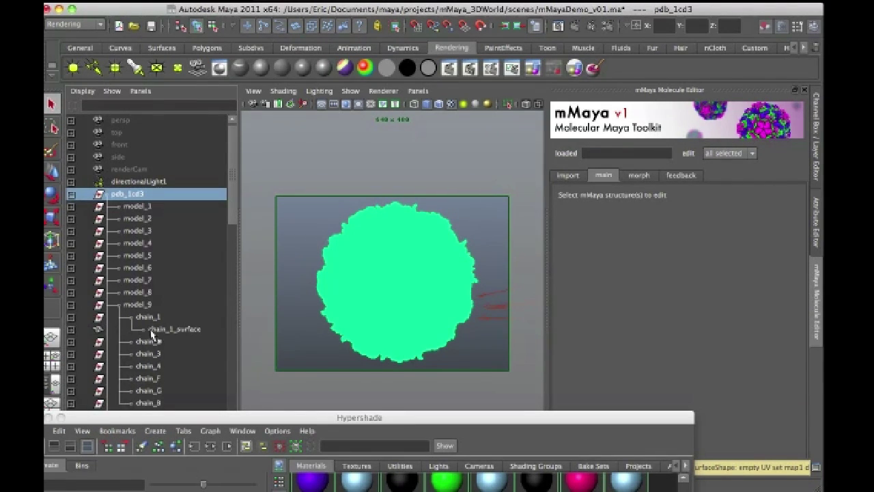
click(155, 331)
click(71, 329)
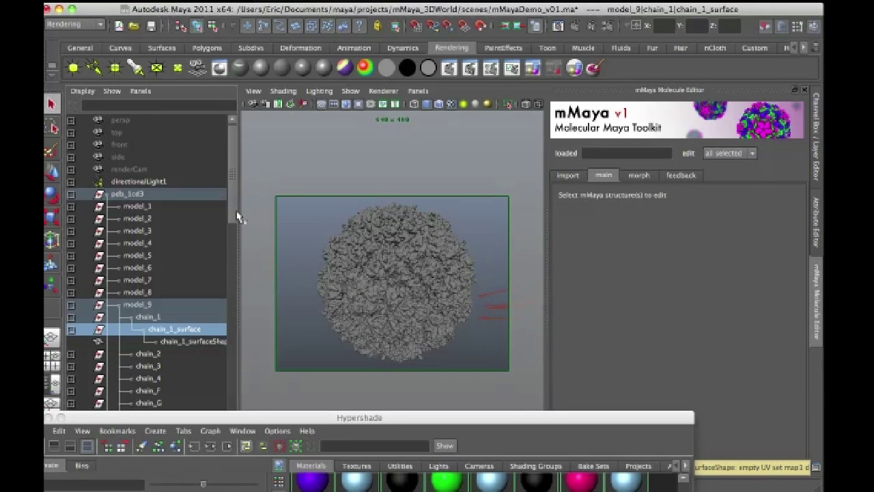
drag(233, 226, 230, 250)
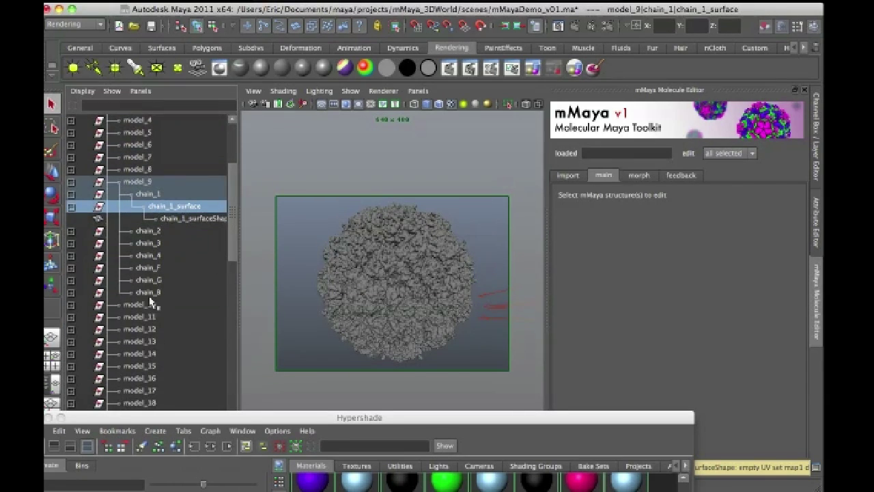
- Expand model_10's chain_1 surface for comparison, then collapse model_10 and model_9
click(72, 305)
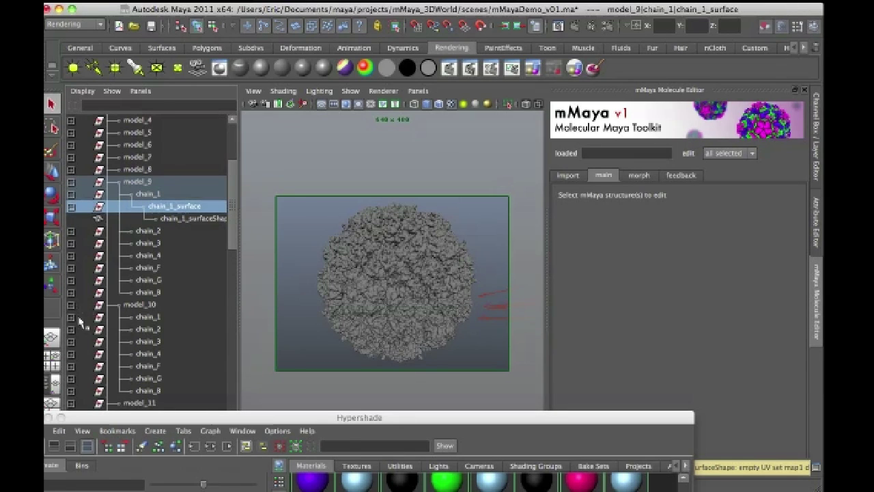
click(72, 317)
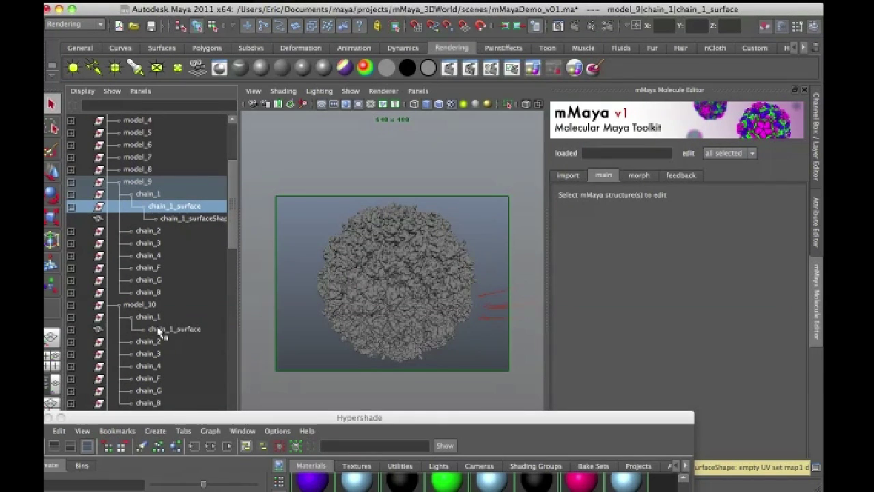
click(71, 329)
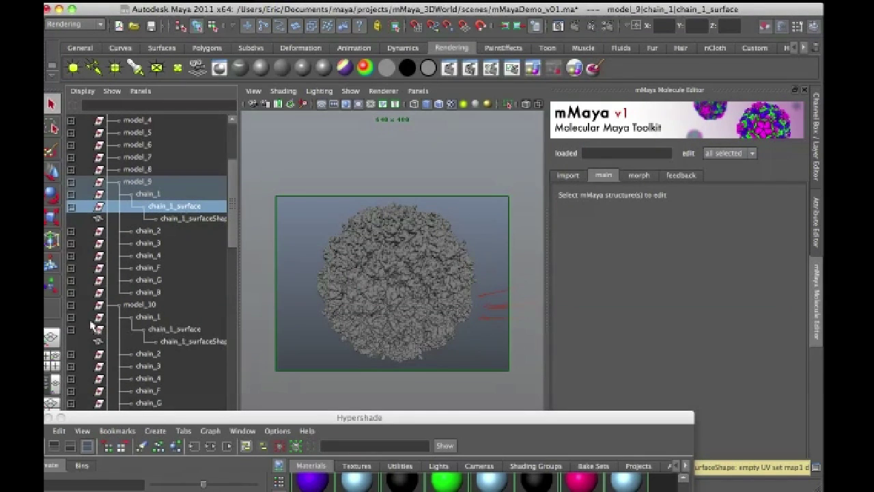
click(71, 305)
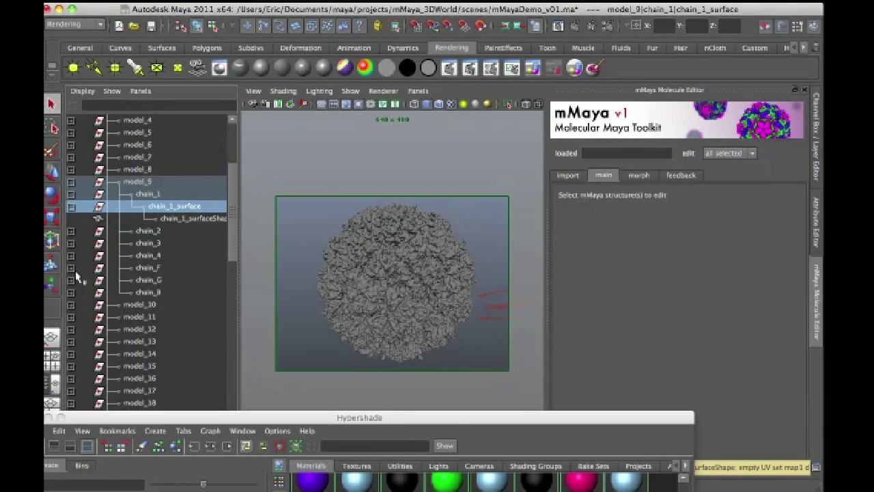
click(71, 183)
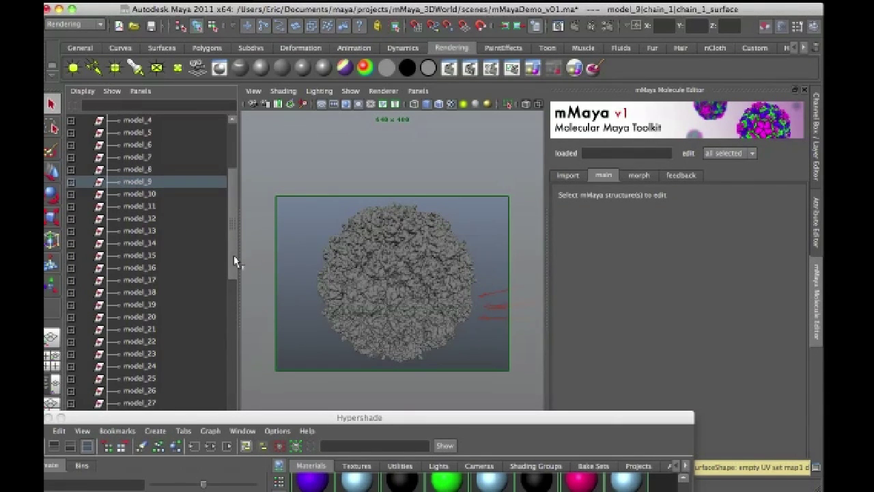
drag(234, 262, 227, 197)
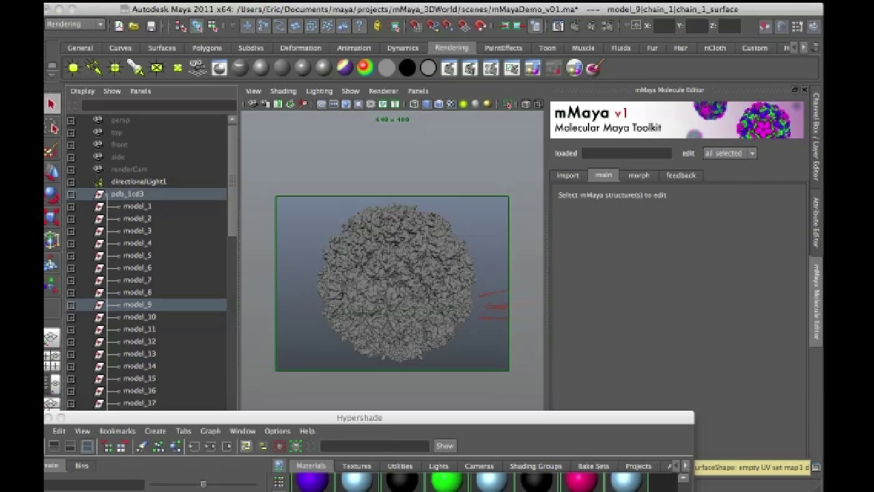
- Select the pdb_1cd3 capsid group in the Outliner, using a torn-off Modify menu, then close that menu
click(215, 55)
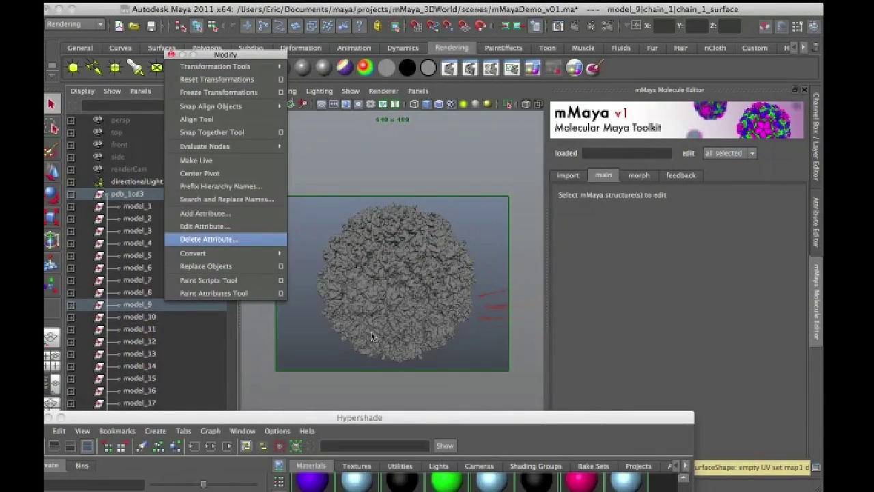
mouse_move(276, 253)
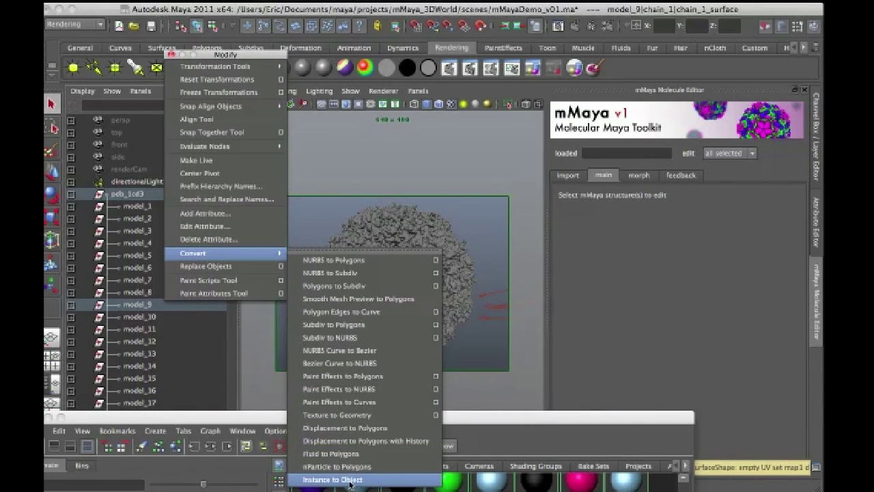
mouse_move(184, 65)
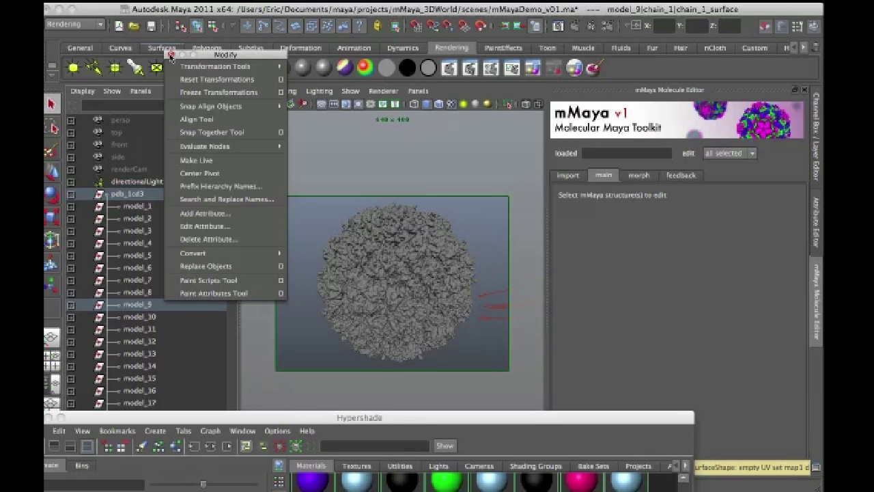
click(116, 194)
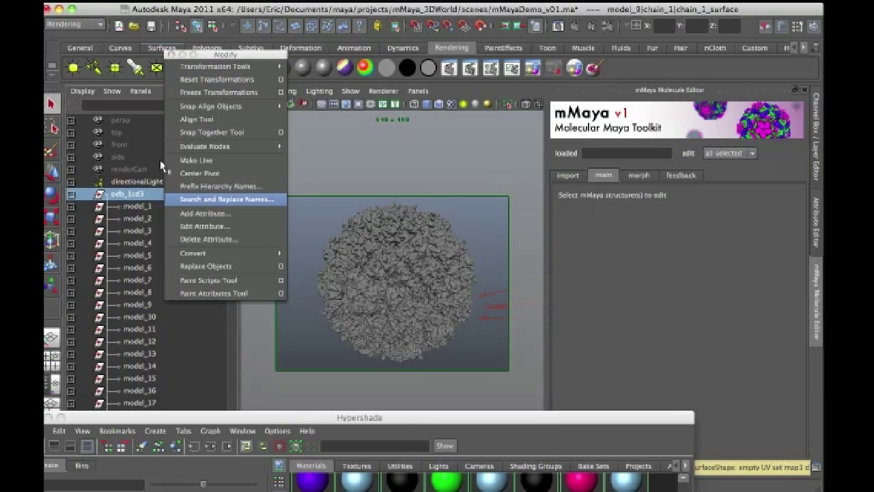
click(173, 54)
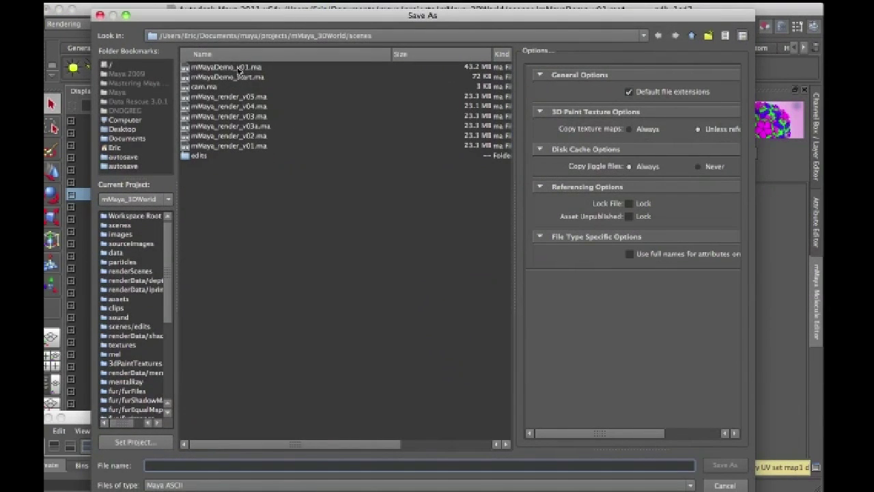
- Save the scene as mMayaDemo_v02.ma, starting from the existing mMayaDemo_v01.ma name
click(238, 68)
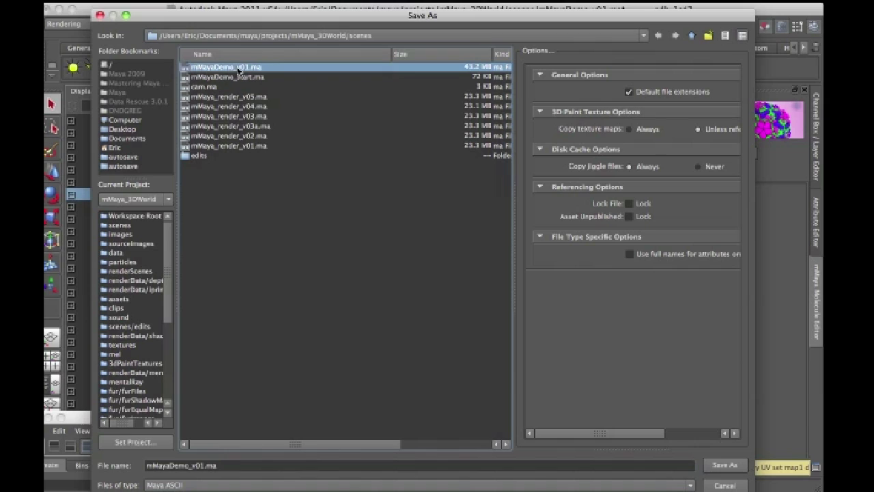
click(203, 465)
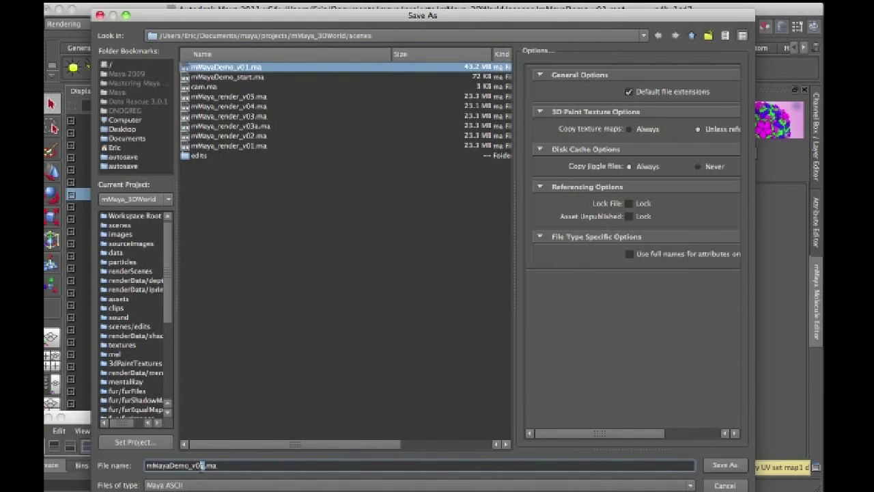
key(BackSpace)
text(2)
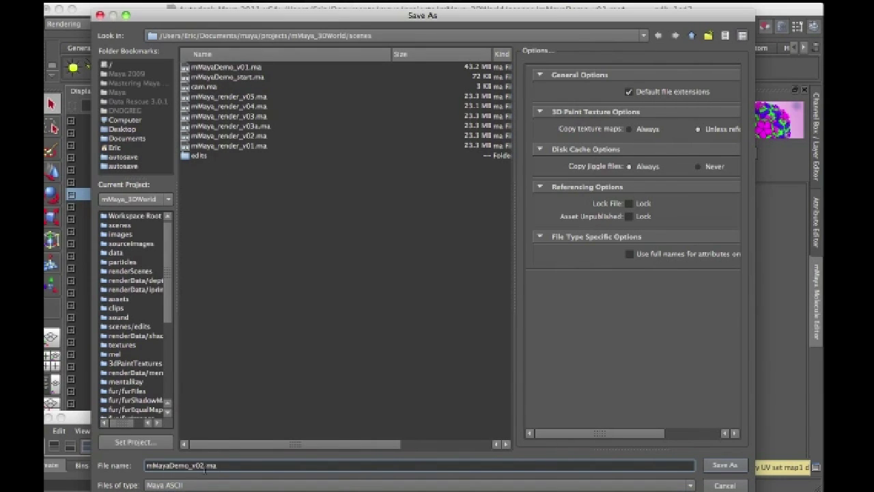
click(733, 467)
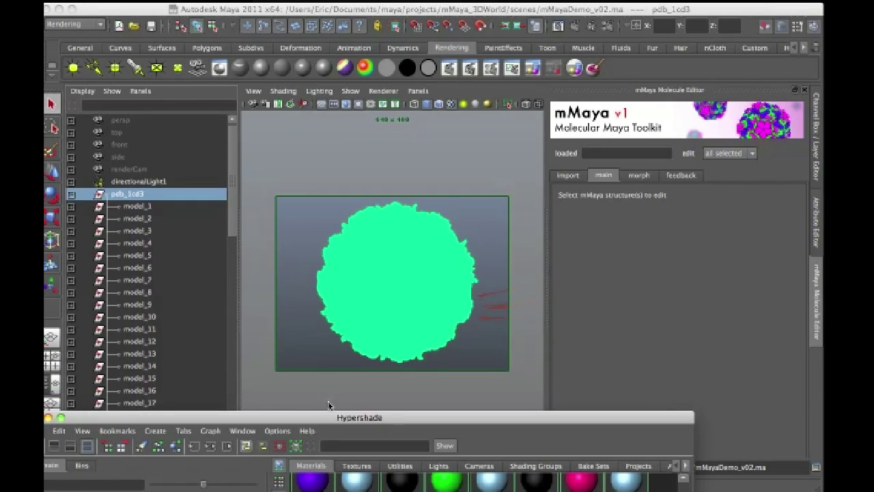
- Deselect the capsid and open MolecularMovies.org from the mMaya banner in the Molecule Editor
click(289, 290)
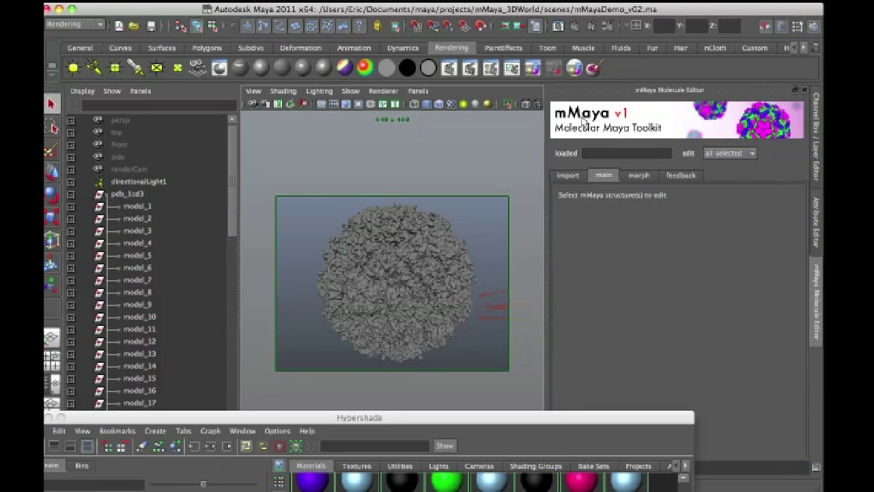
click(631, 129)
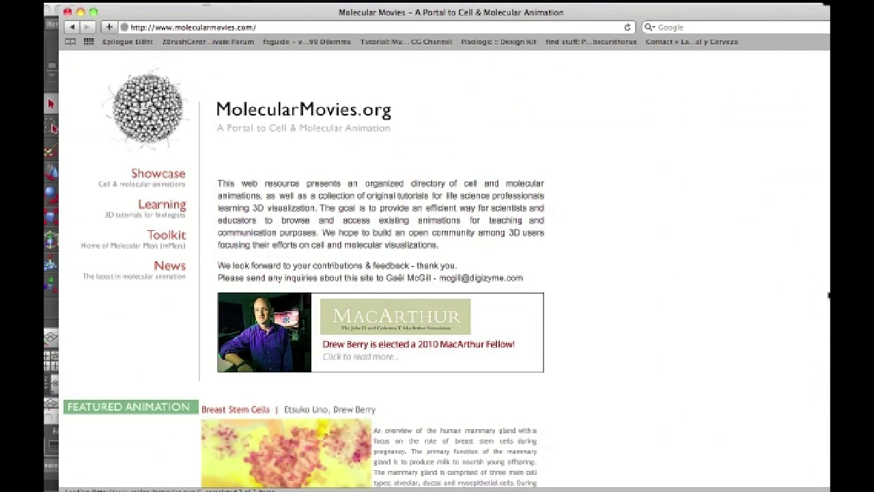
- Go to the Toolkit page and scroll down to the mMaya v1.1 download and tutorials
click(153, 238)
scroll(379, 251, down, 2)
scroll(379, 252, down, 1)
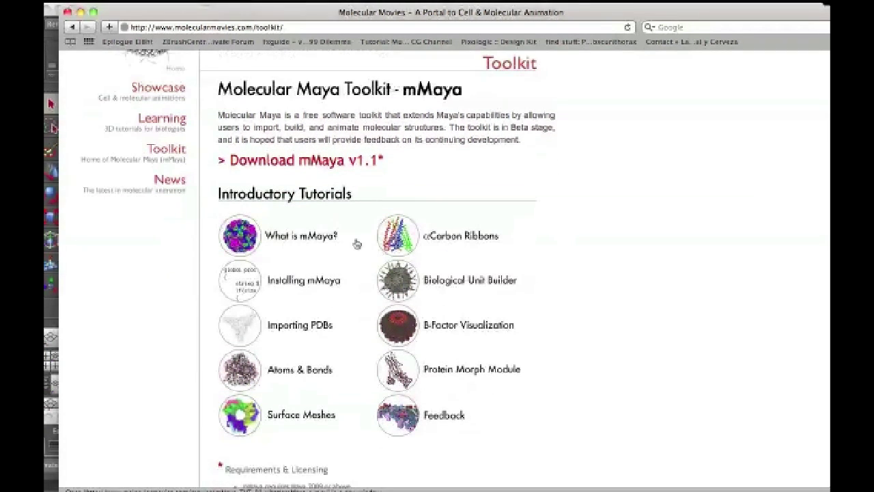